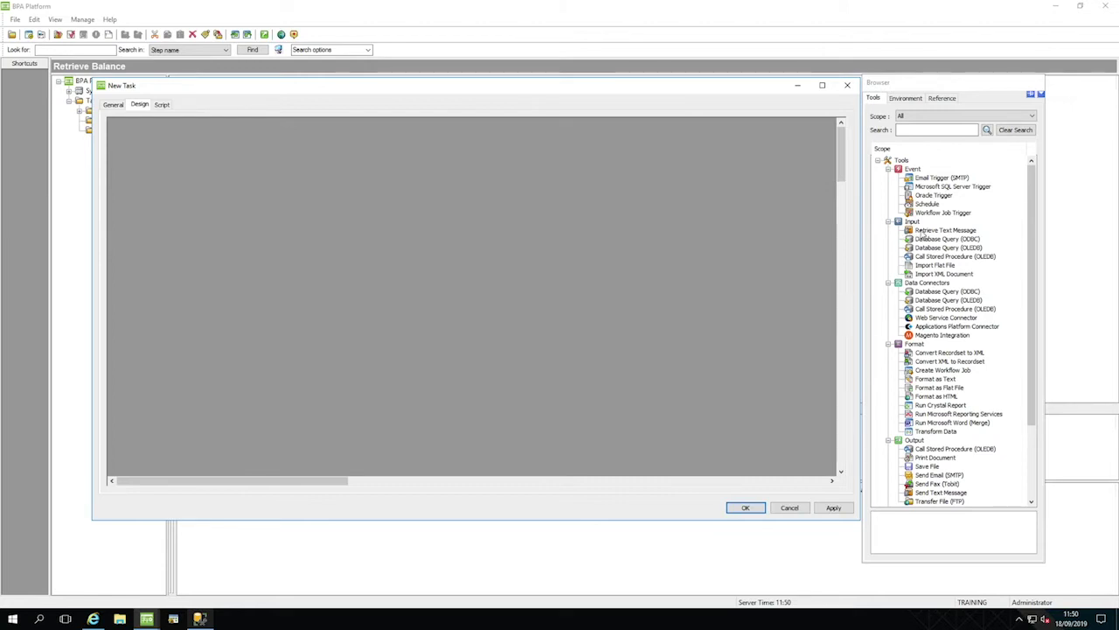
- Add a Retrieve Text Message step to the task design and assign it the Toucan connection
{"action": "left_click", "coordinate": [945, 230]}
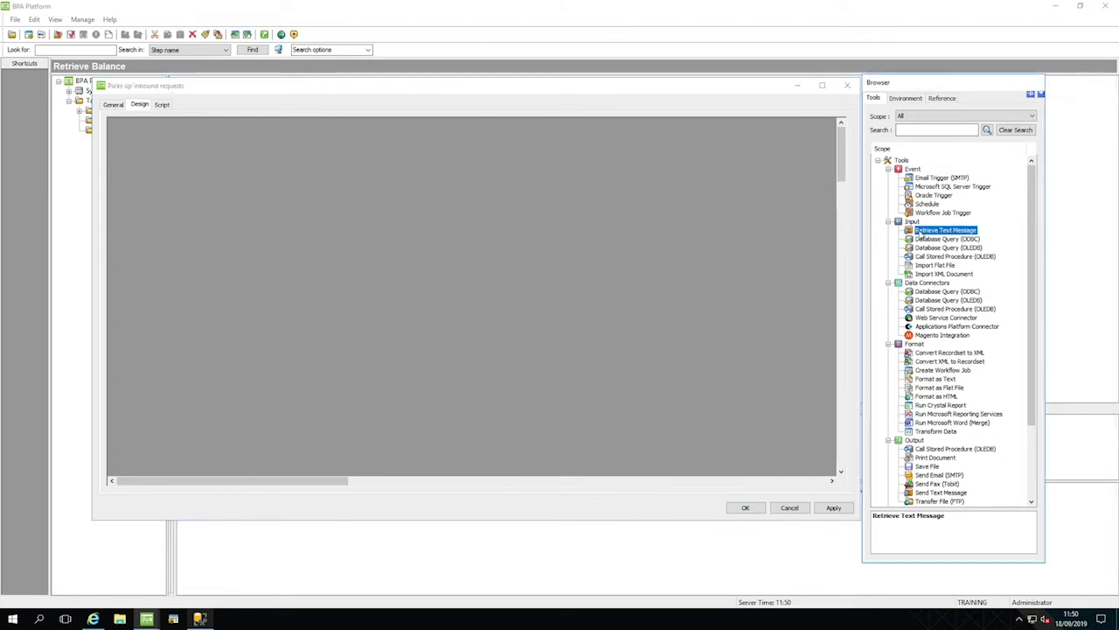
{"action": "left_click_drag", "start_coordinate": [920, 234], "coordinate": [185, 253]}
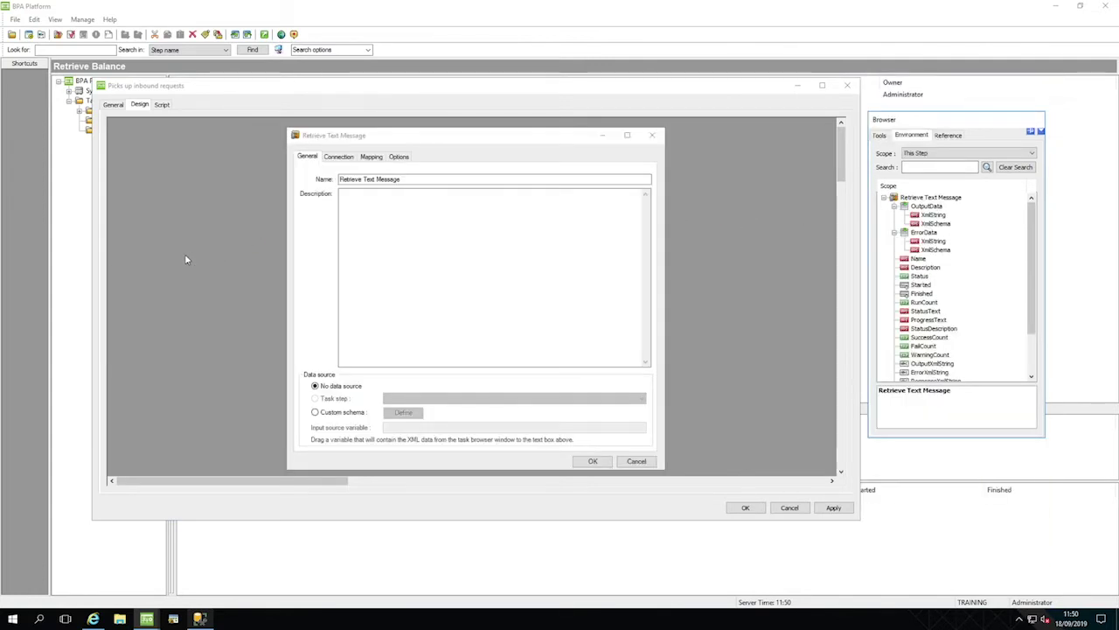
{"action": "left_click", "coordinate": [341, 156]}
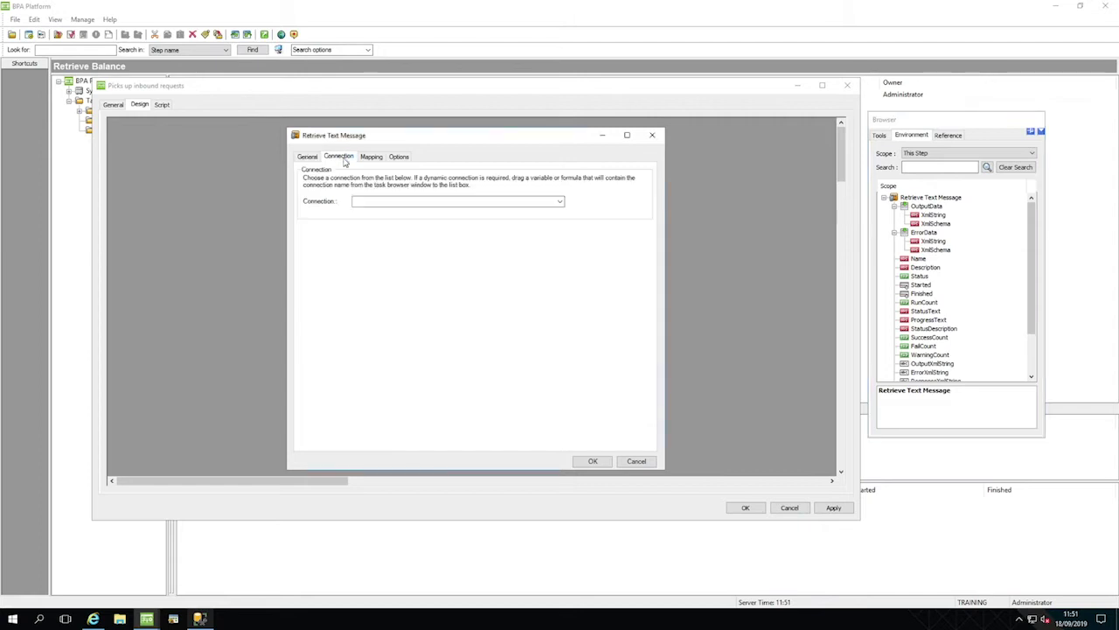
{"action": "left_click", "coordinate": [561, 202]}
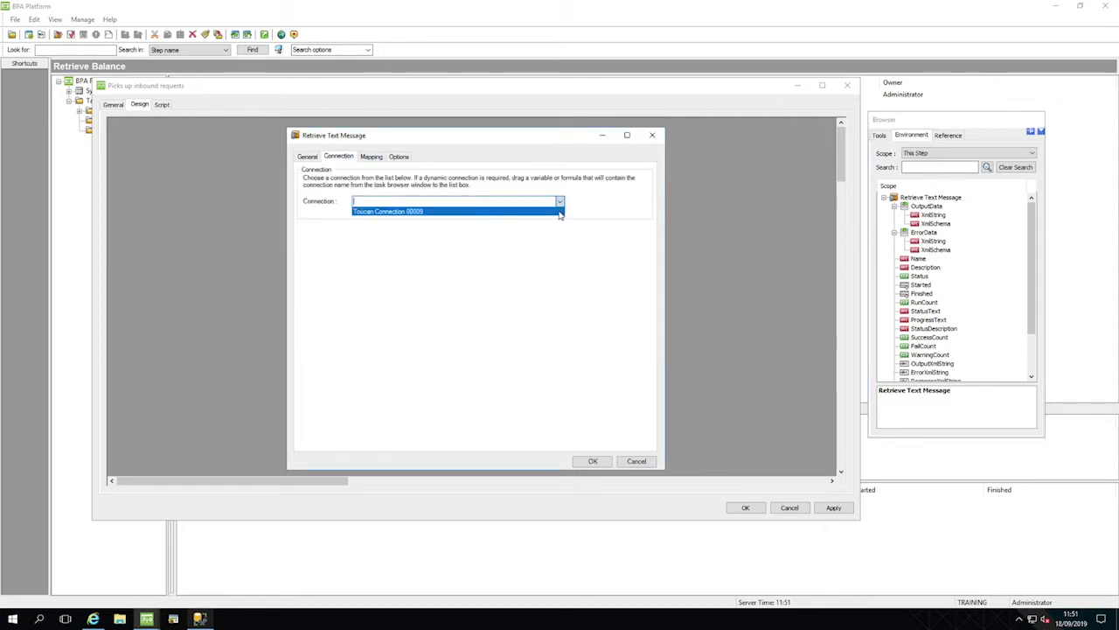
{"action": "left_click", "coordinate": [559, 212]}
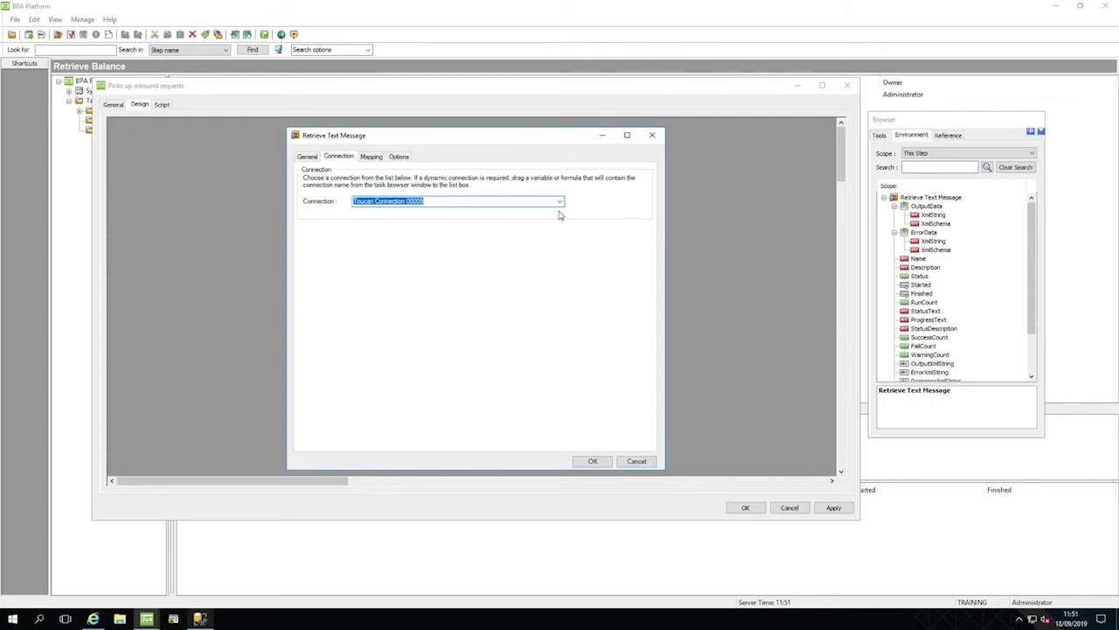
- Set the step's mapping to the Message object with the Retrieve Inbound Messages operation
{"action": "left_click", "coordinate": [372, 158]}
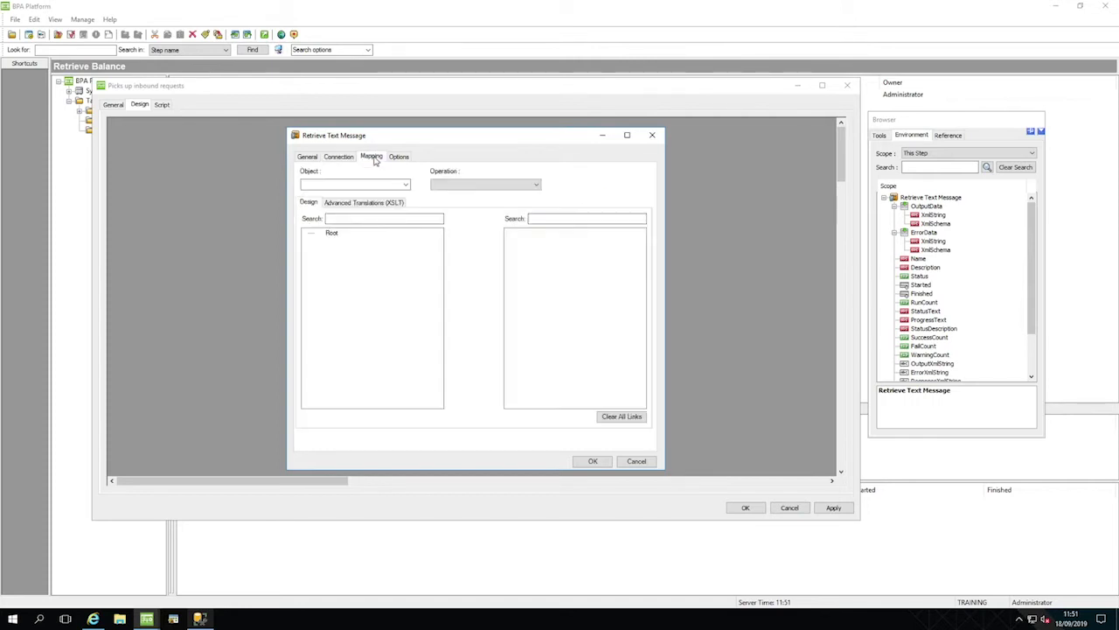
{"action": "left_click", "coordinate": [405, 185]}
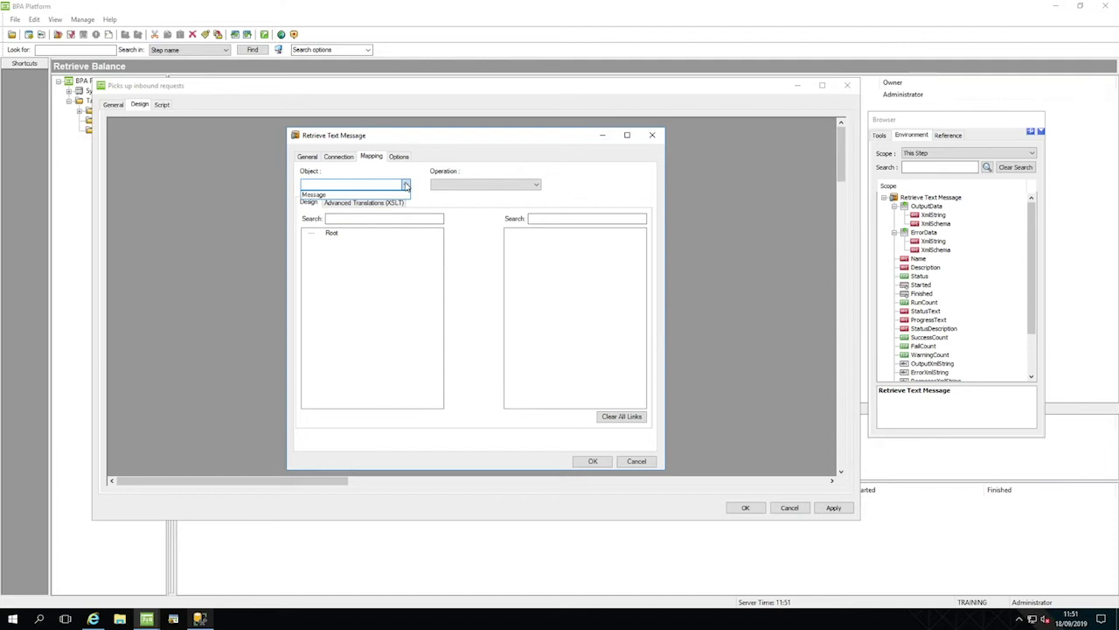
{"action": "left_click", "coordinate": [402, 194]}
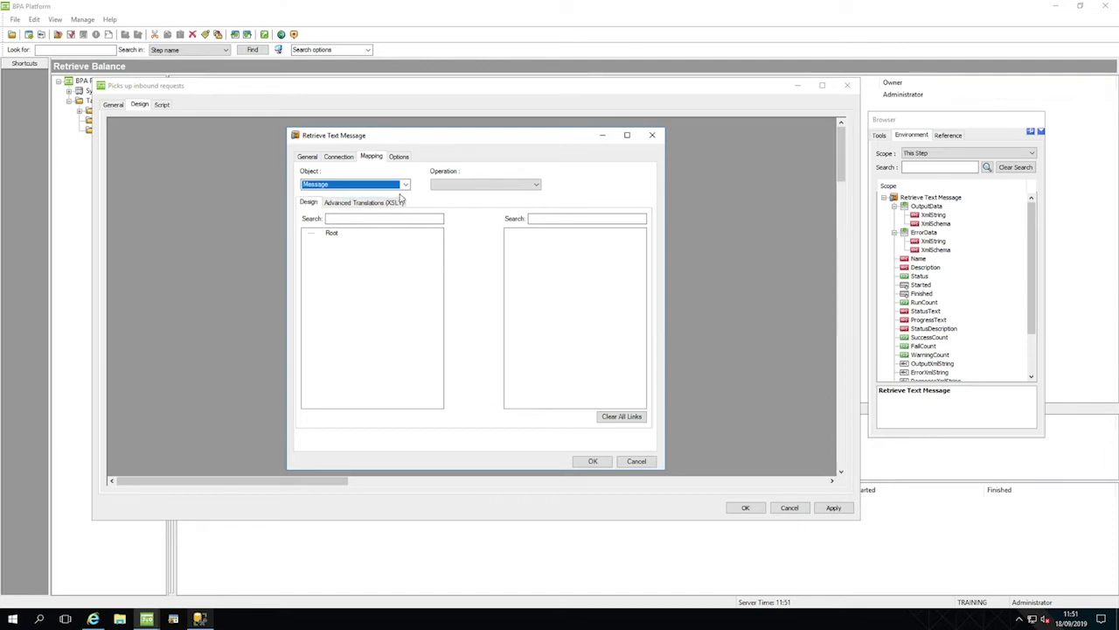
{"action": "left_click", "coordinate": [537, 186]}
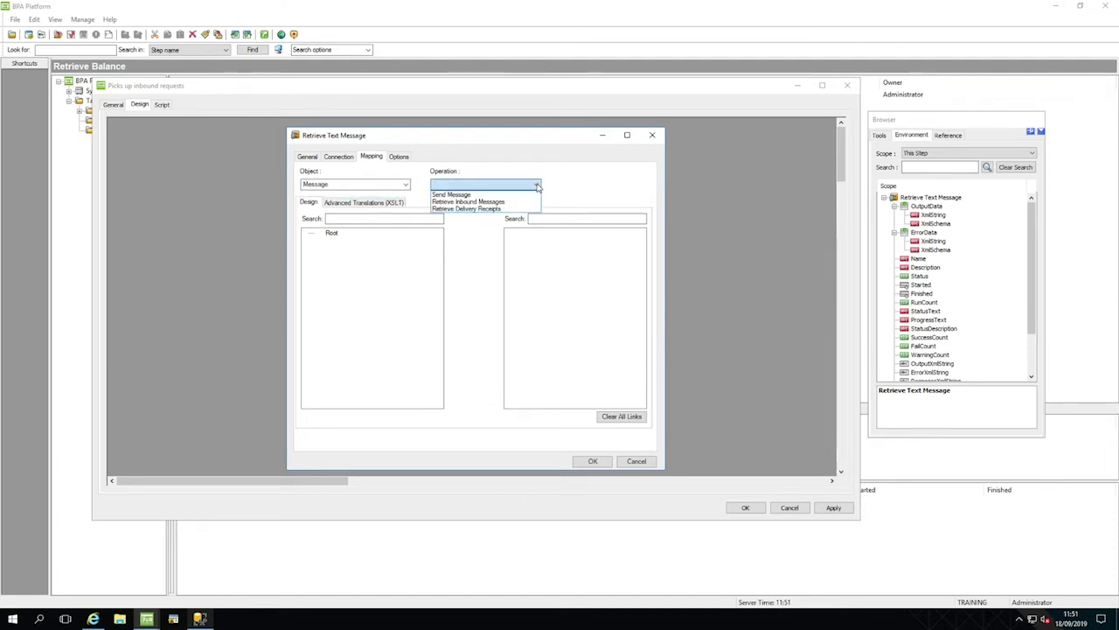
{"action": "left_click", "coordinate": [525, 202]}
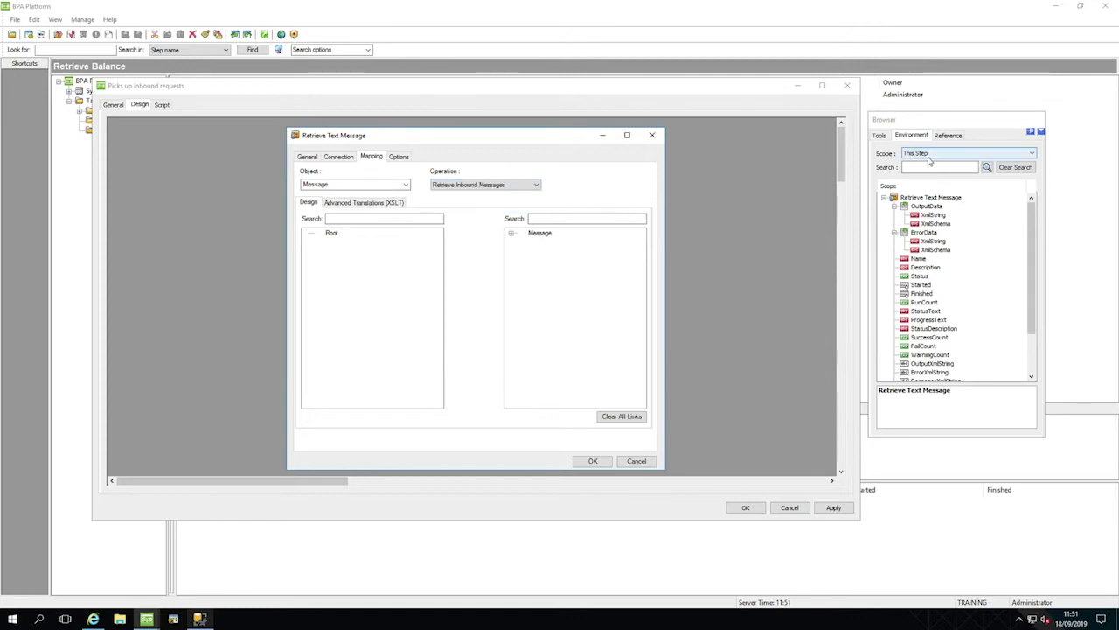
- Create a task variable named Ack with the default value true
{"action": "left_click", "coordinate": [930, 156]}
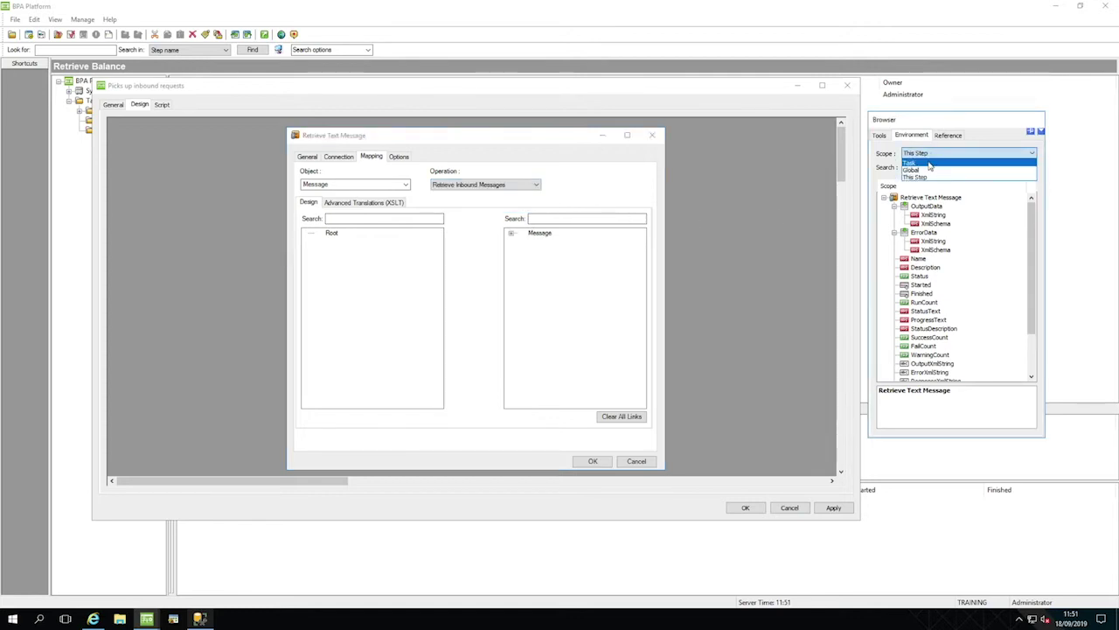
{"action": "left_click", "coordinate": [931, 166]}
{"action": "left_click_drag", "start_coordinate": [1032, 213], "coordinate": [1034, 295]}
{"action": "left_click", "coordinate": [924, 303]}
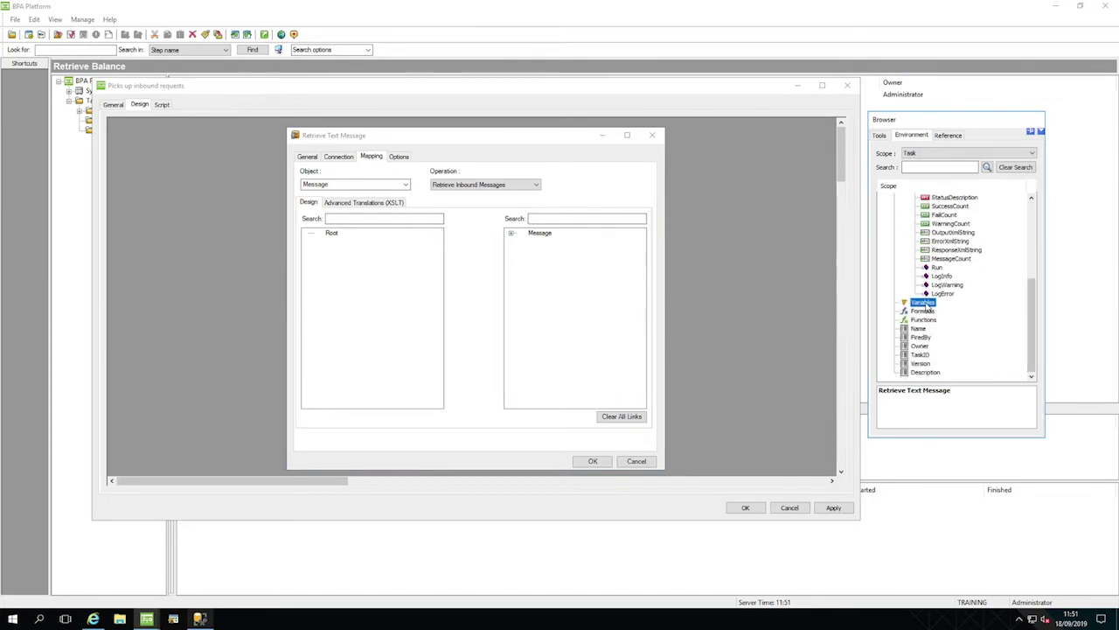
{"action": "right_click", "coordinate": [924, 304]}
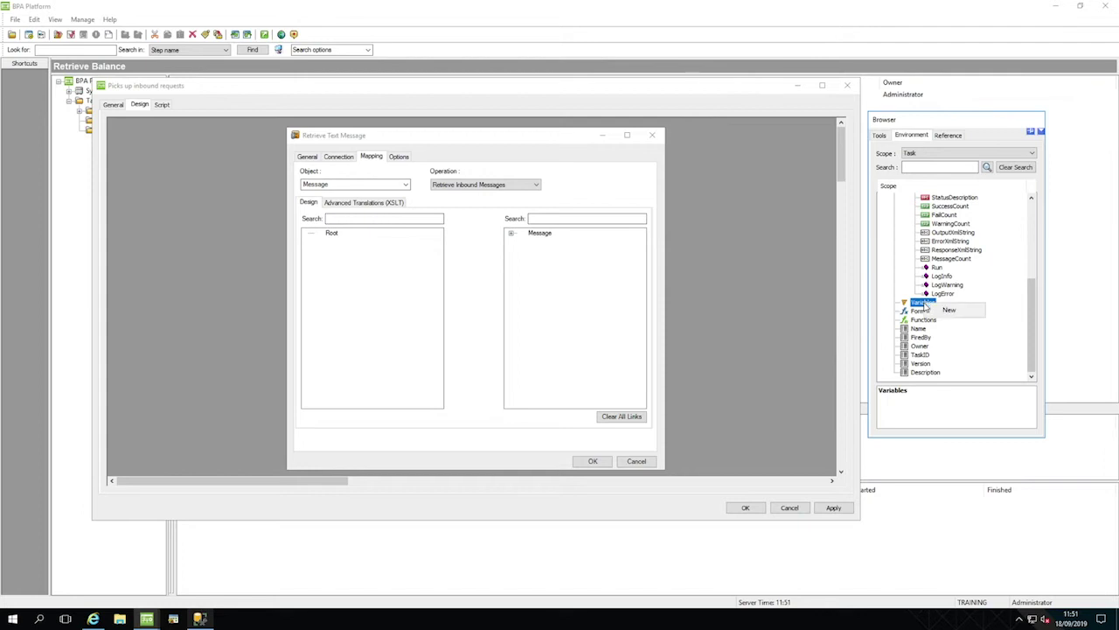
{"action": "left_click", "coordinate": [959, 313]}
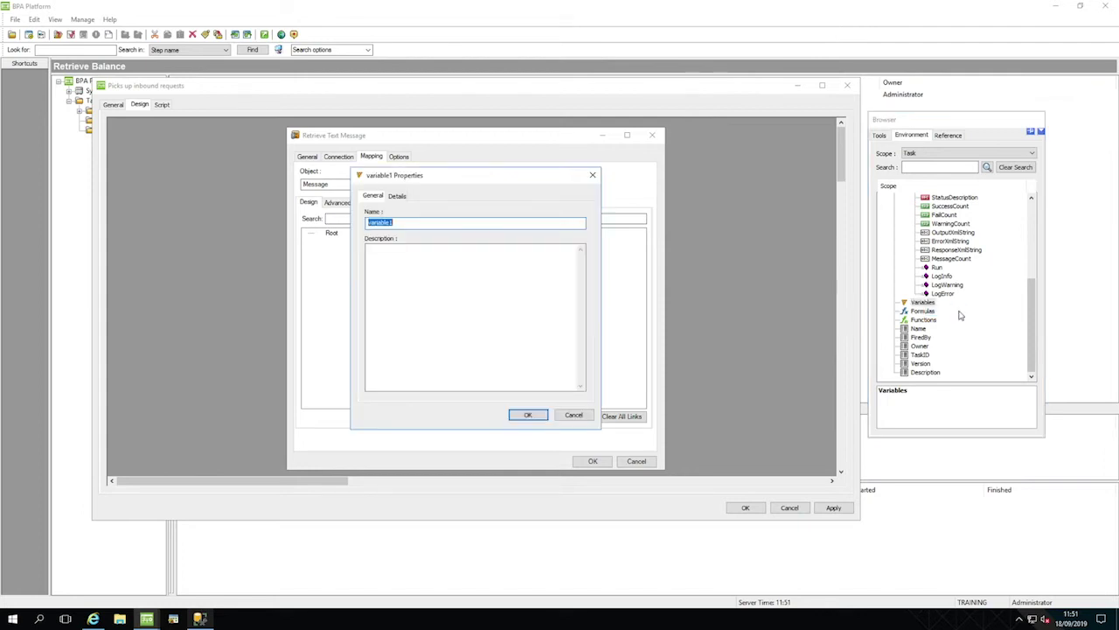
{"action": "left_click", "coordinate": [480, 222]}
{"action": "double_click", "coordinate": [391, 222]}
{"action": "type", "text": "Ack"}
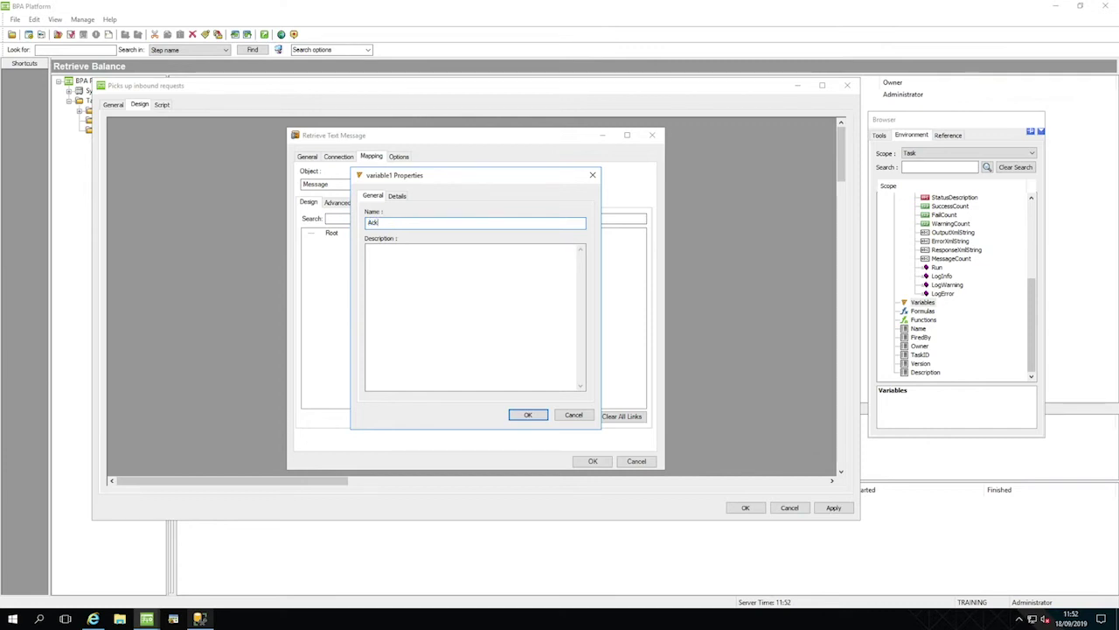
{"action": "left_click", "coordinate": [398, 197]}
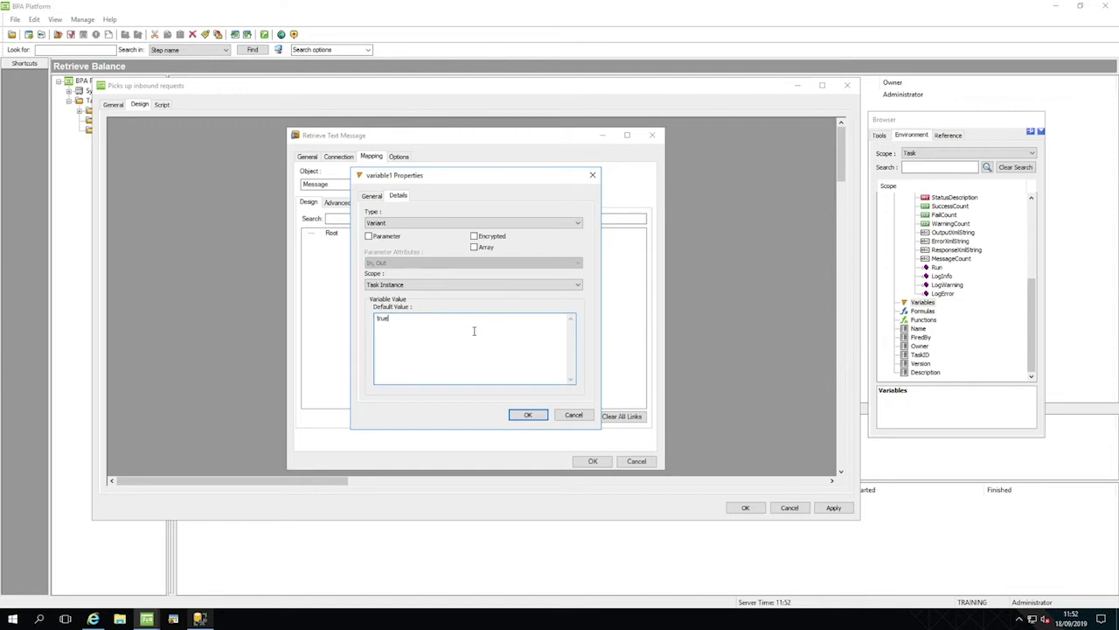
{"action": "left_click", "coordinate": [530, 415]}
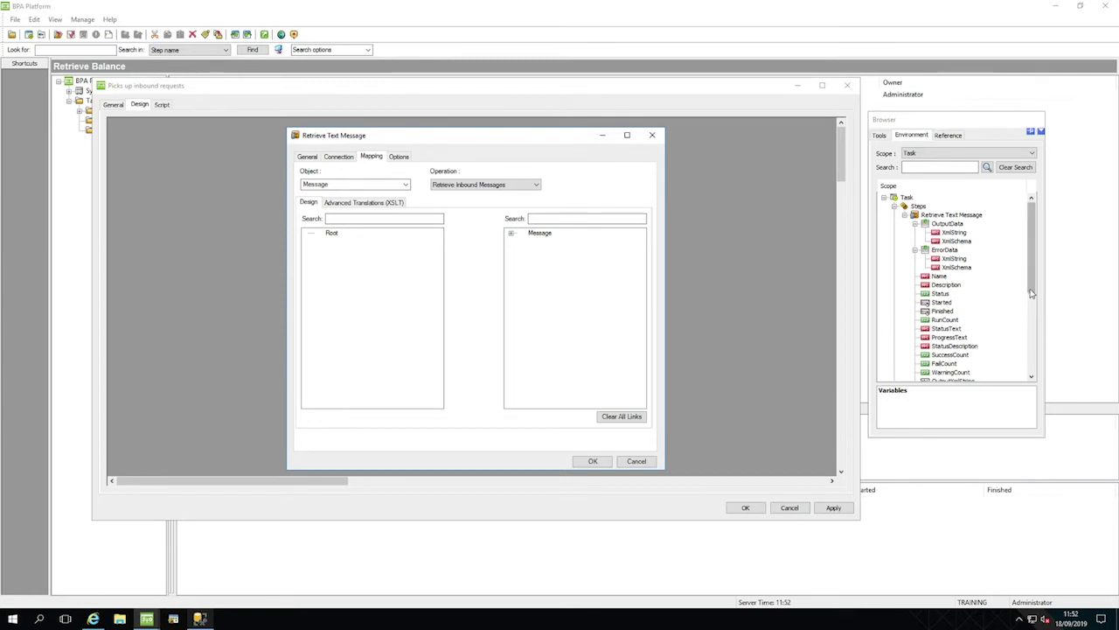
- Create a second task variable named MaxMsgCount with the default value 50
{"action": "left_click_drag", "start_coordinate": [1032, 286], "coordinate": [1033, 365]}
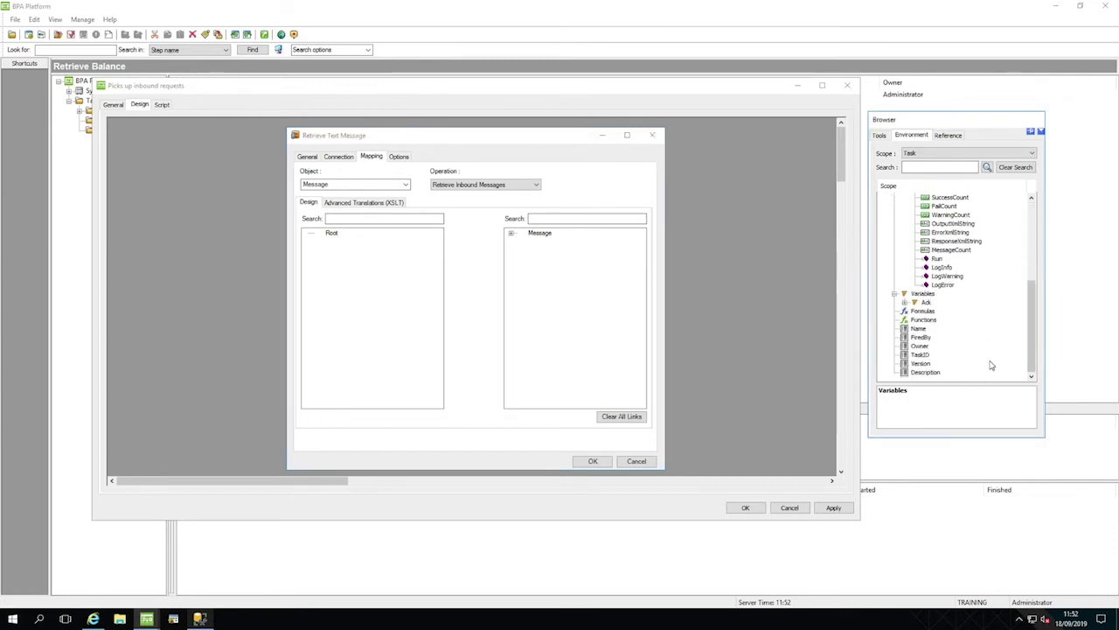
{"action": "left_click", "coordinate": [929, 296]}
{"action": "right_click", "coordinate": [934, 298]}
{"action": "left_click", "coordinate": [956, 304]}
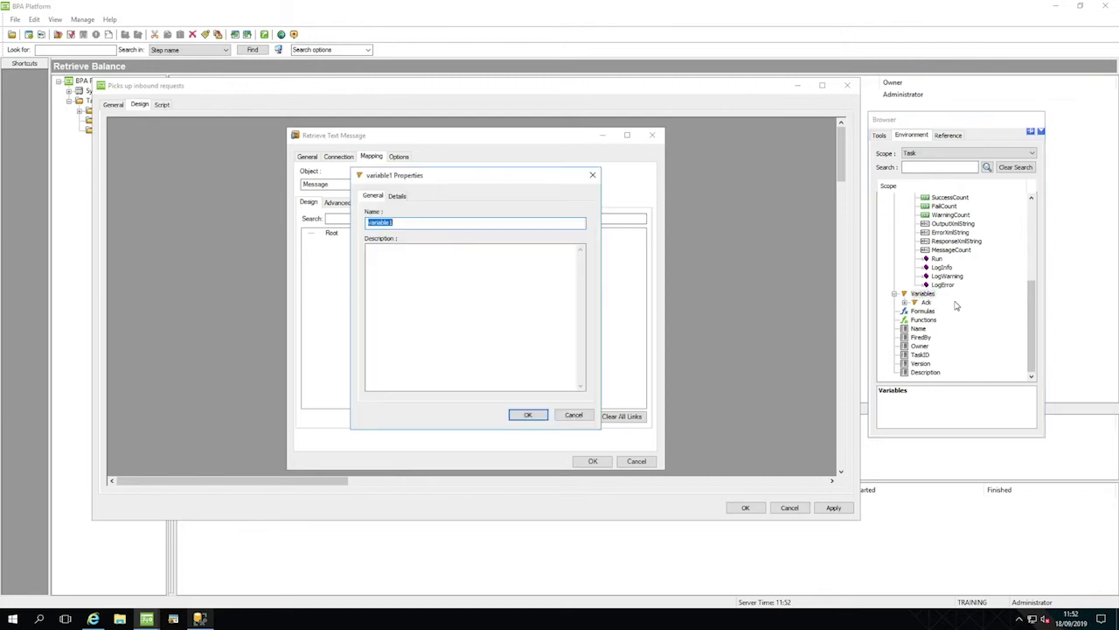
{"action": "left_click", "coordinate": [475, 219]}
{"action": "left_click_drag", "start_coordinate": [475, 220], "coordinate": [357, 223]}
{"action": "type", "text": "MexMsgCount"}
{"action": "left_click", "coordinate": [399, 197]}
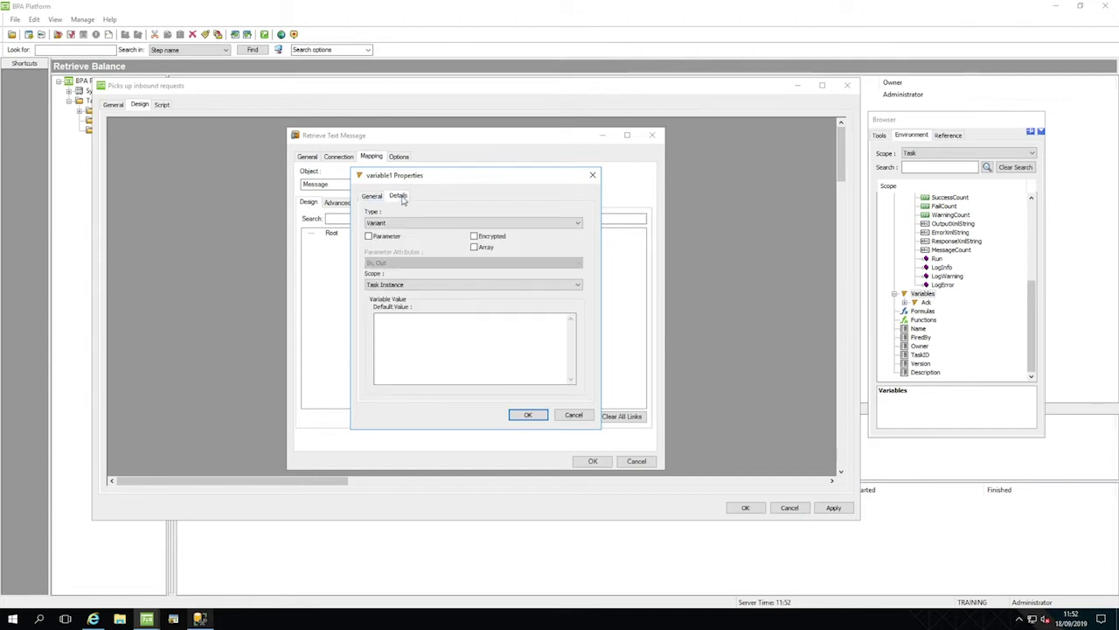
{"action": "left_click", "coordinate": [427, 318]}
{"action": "type", "text": "50"}
{"action": "left_click", "coordinate": [528, 415]}
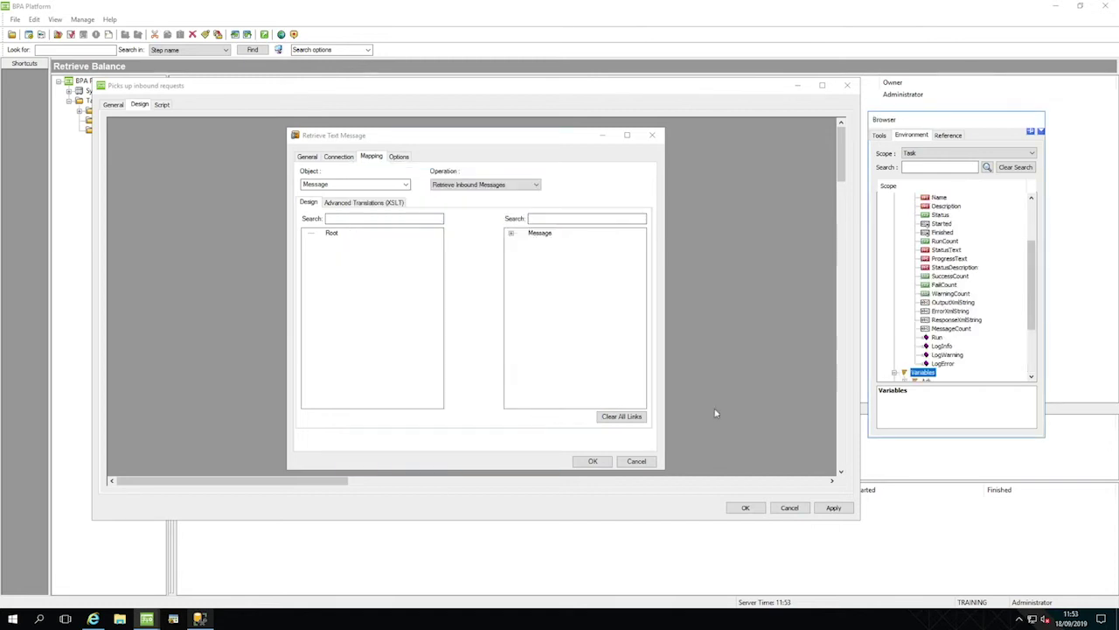
- Add the Ack and MaxMsgCount variables under Root as mapping sources
{"action": "scroll", "coordinate": [1018, 336], "scroll_direction": "down", "scroll_amount": 3}
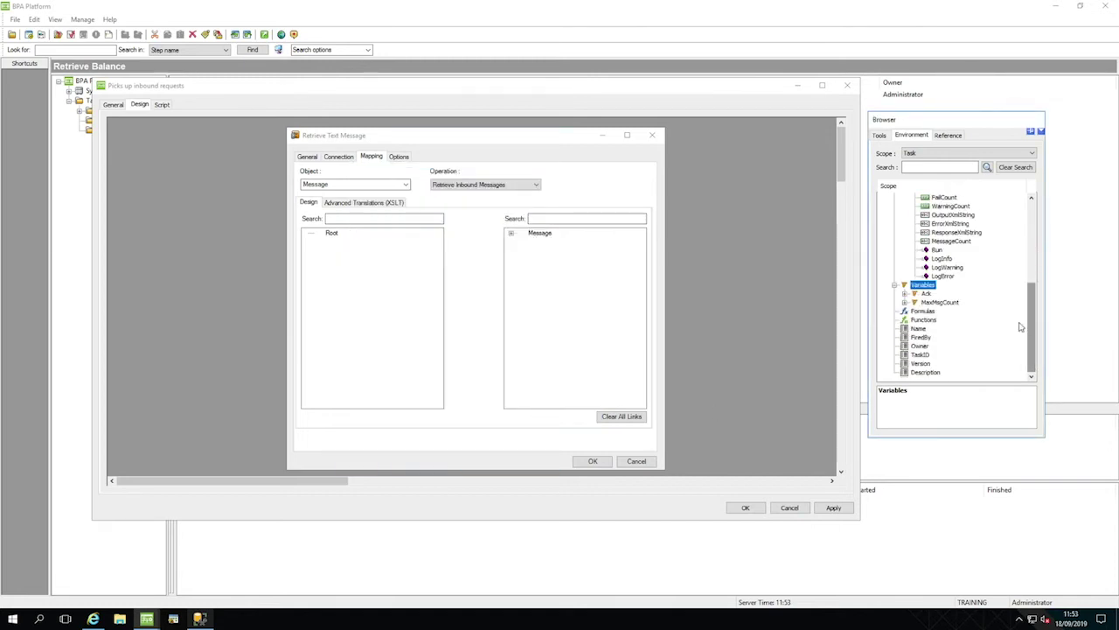
{"action": "left_click", "coordinate": [926, 294]}
{"action": "left_click_drag", "start_coordinate": [926, 293], "coordinate": [333, 238]}
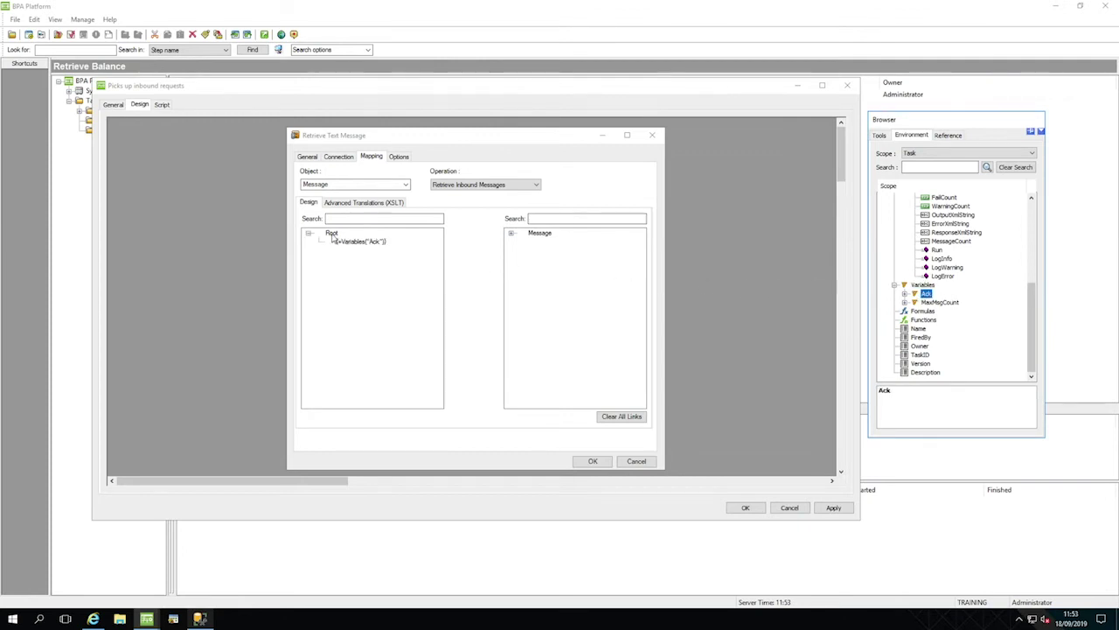
{"action": "left_click", "coordinate": [941, 303]}
{"action": "left_click_drag", "start_coordinate": [942, 306], "coordinate": [332, 235]}
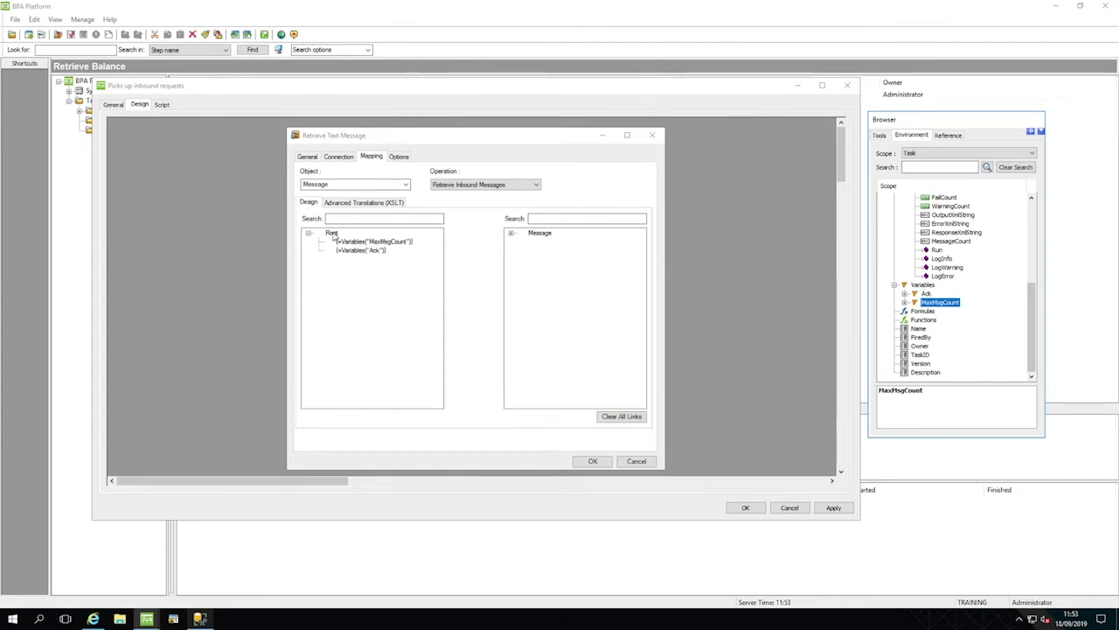
- Link MaxMsgCount to MaxMessageCount and Ack to AcknowledgeMessages, and save the step and its task
{"action": "left_click", "coordinate": [512, 234]}
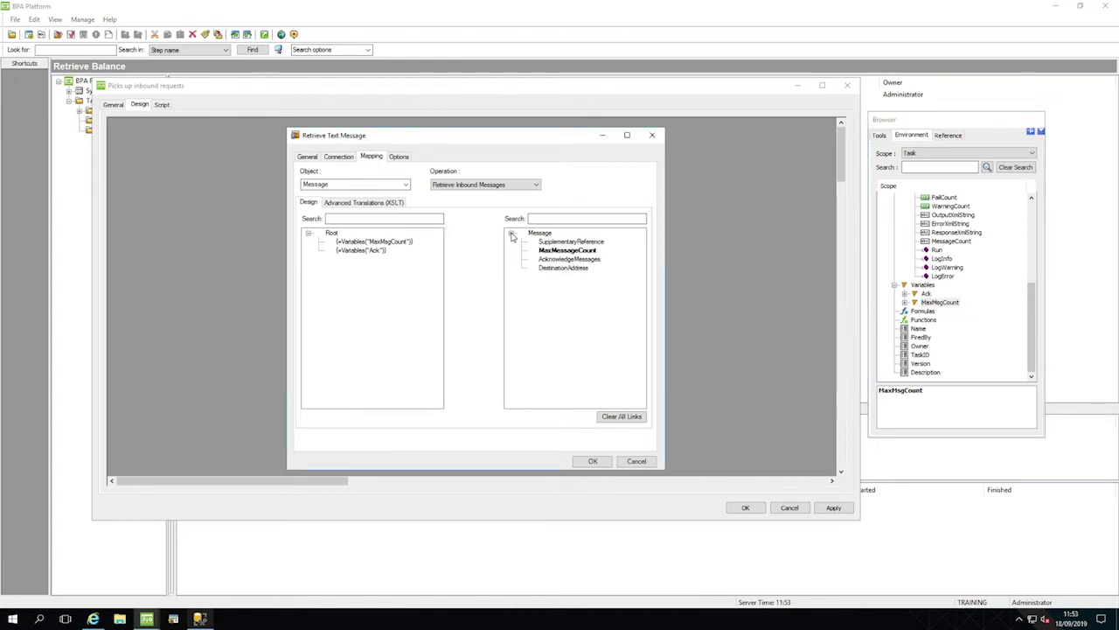
{"action": "left_click", "coordinate": [382, 244]}
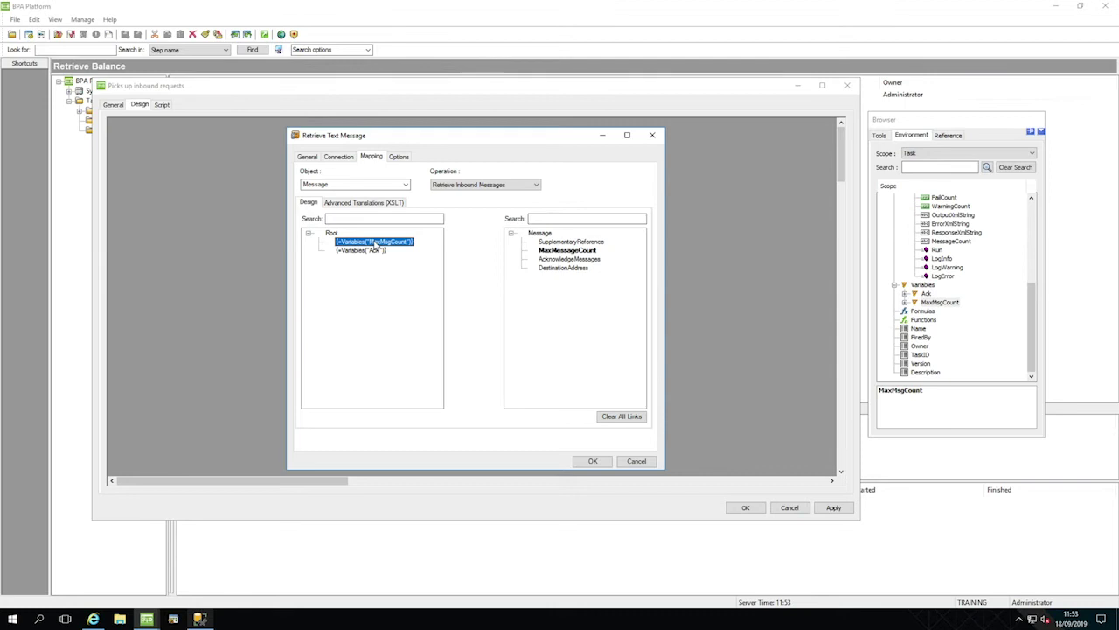
{"action": "left_click_drag", "start_coordinate": [376, 246], "coordinate": [550, 254]}
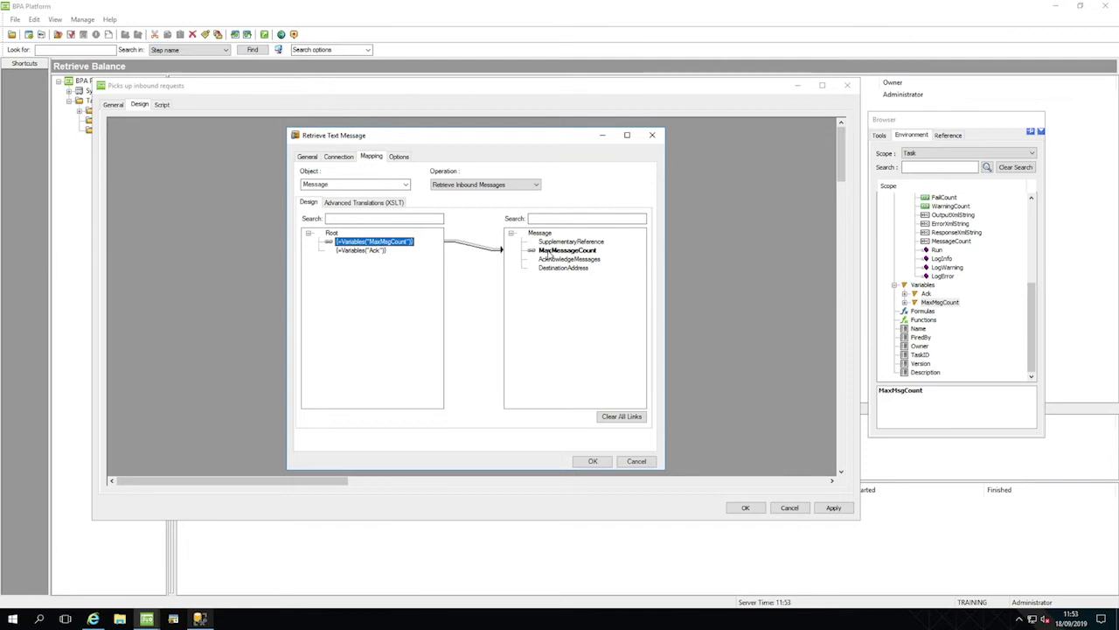
{"action": "left_click", "coordinate": [373, 252]}
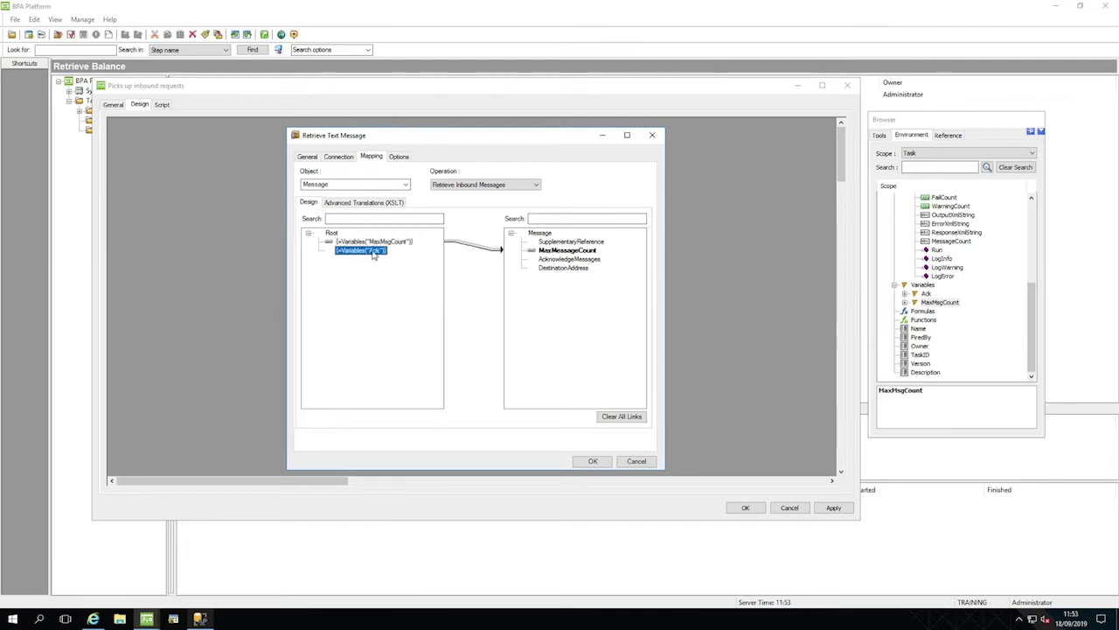
{"action": "left_click_drag", "start_coordinate": [374, 255], "coordinate": [556, 264]}
{"action": "left_click", "coordinate": [601, 461]}
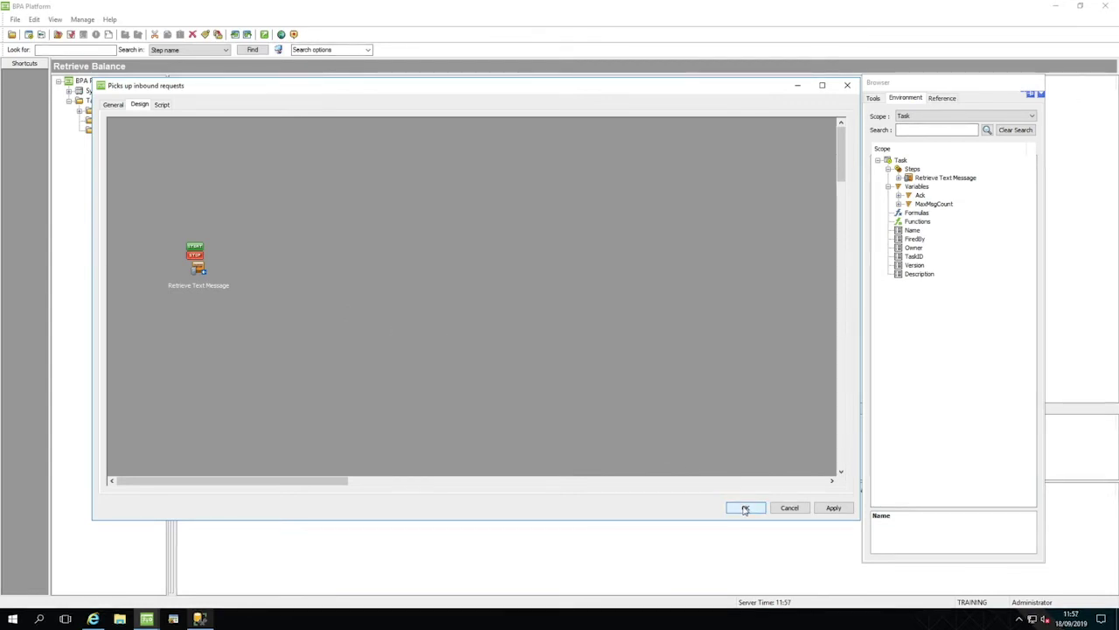
{"action": "left_click", "coordinate": [745, 508]}
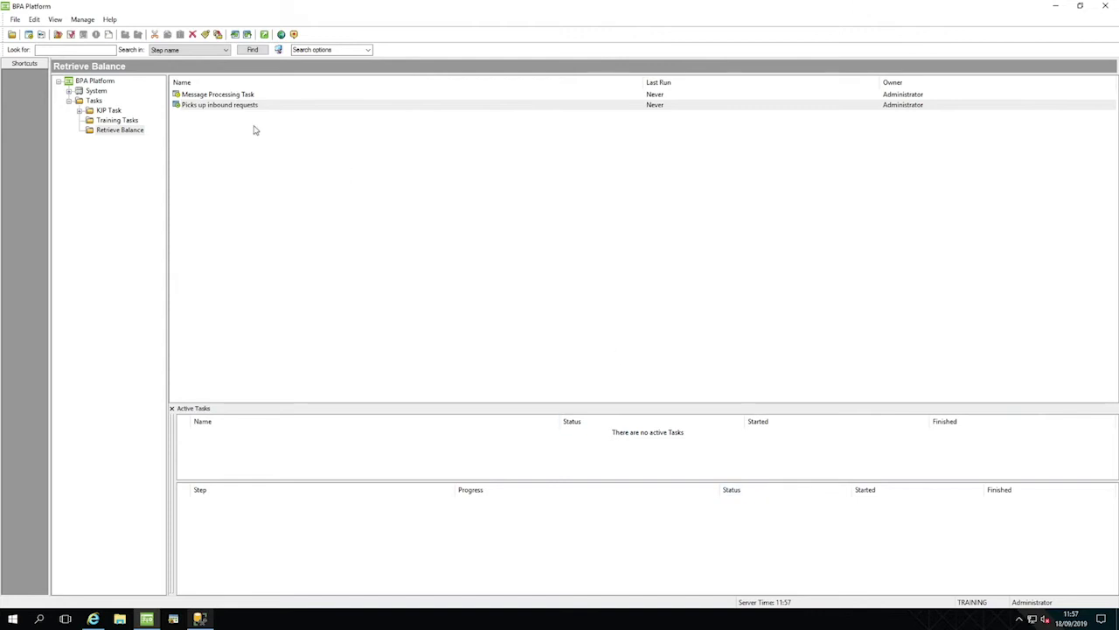
- Start a new system user with the user name calltask and BPA Platform Authentication
{"action": "left_click", "coordinate": [69, 91]}
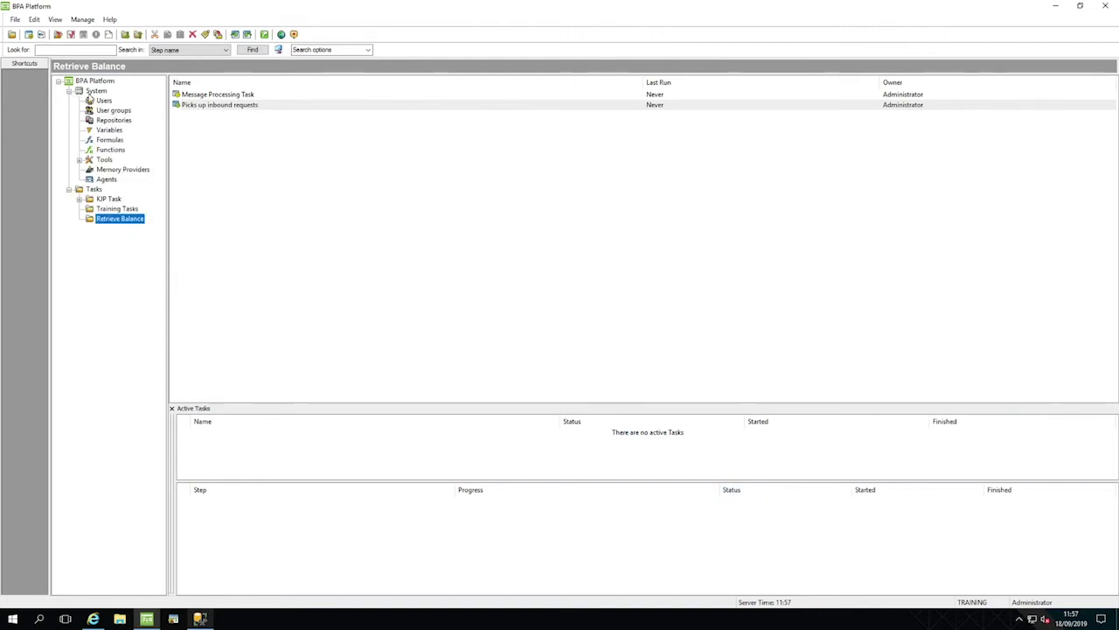
{"action": "left_click", "coordinate": [105, 100]}
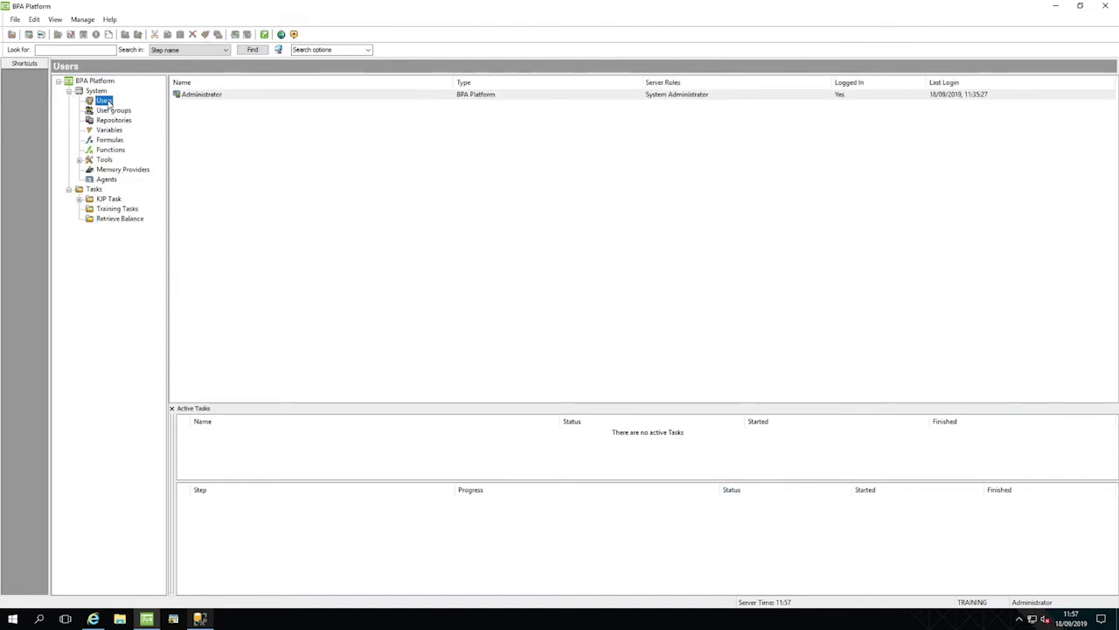
{"action": "right_click", "coordinate": [107, 102]}
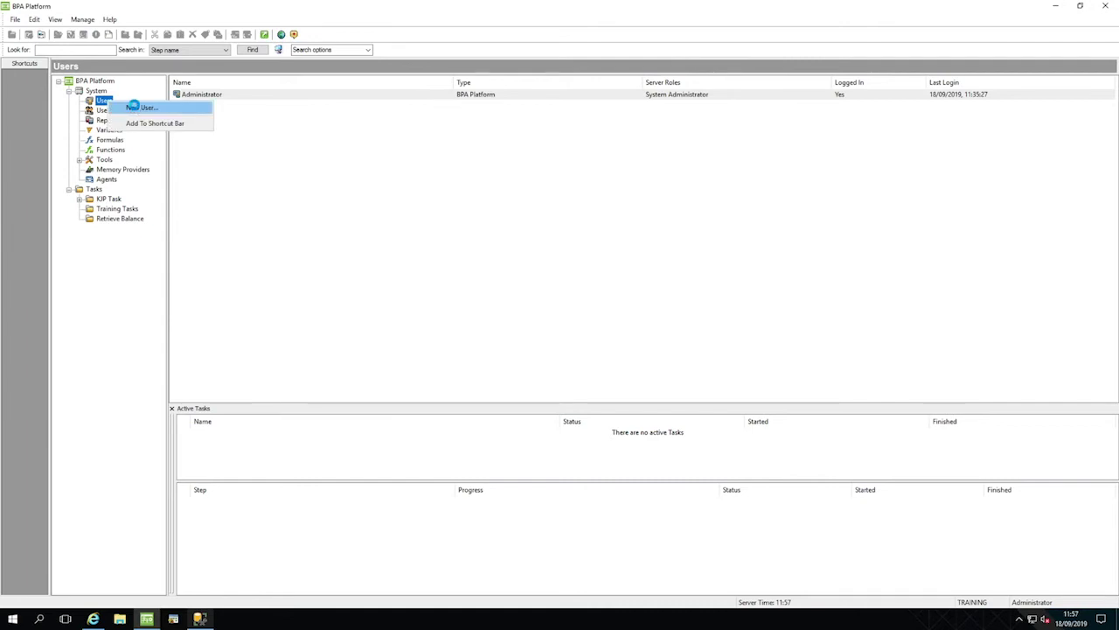
{"action": "left_click", "coordinate": [133, 107]}
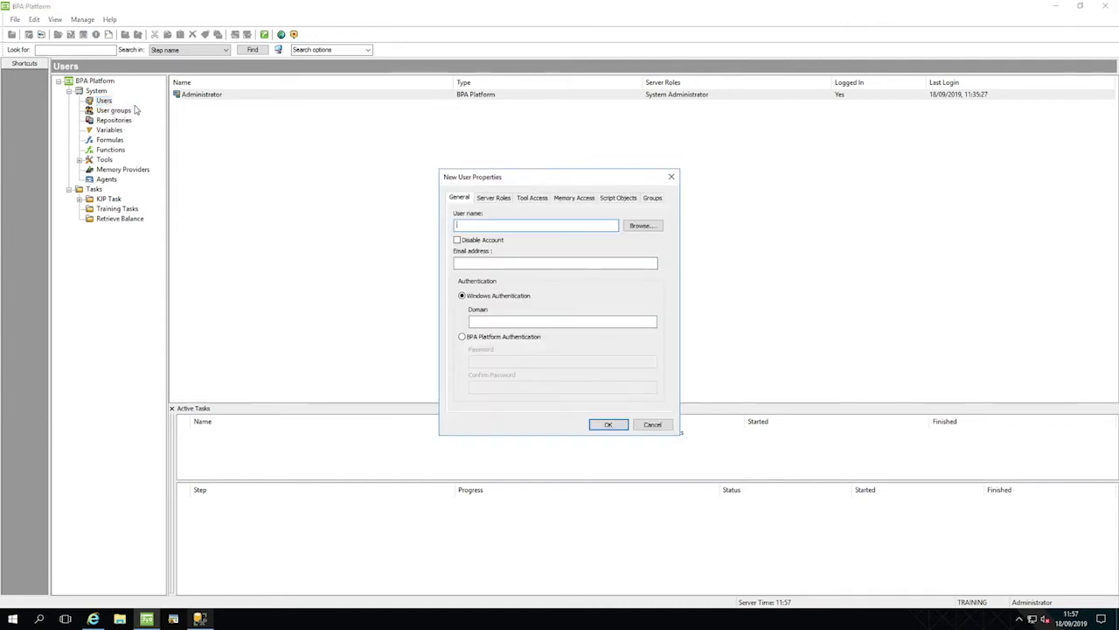
{"action": "type", "text": "d"}
{"action": "left_click", "coordinate": [462, 337]}
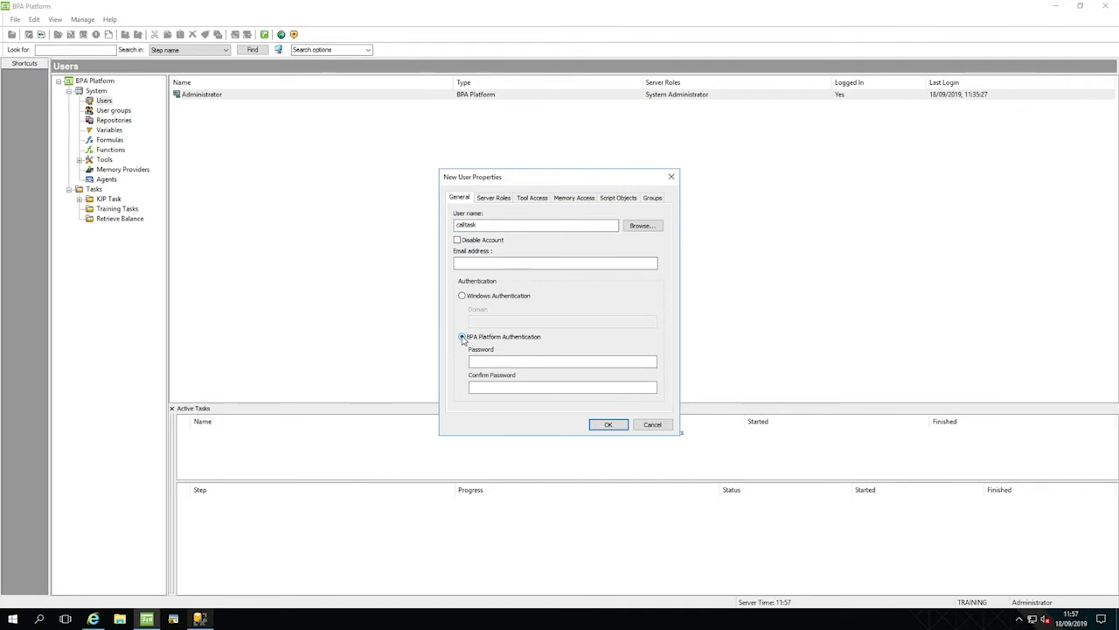
- Enter and confirm the account password for the calltask user and save the user
{"action": "left_click", "coordinate": [486, 359]}
{"action": "type", "text": "•••••••••••"}
{"action": "key", "text": "Tab"}
{"action": "type", "text": "•••••••••••"}
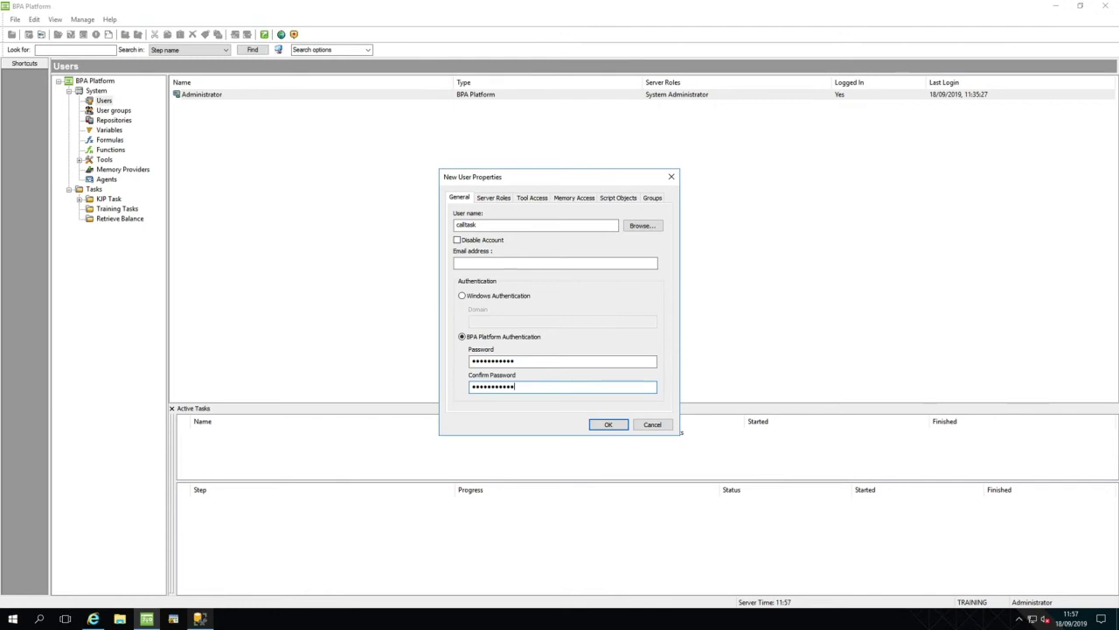
{"action": "left_click", "coordinate": [609, 425]}
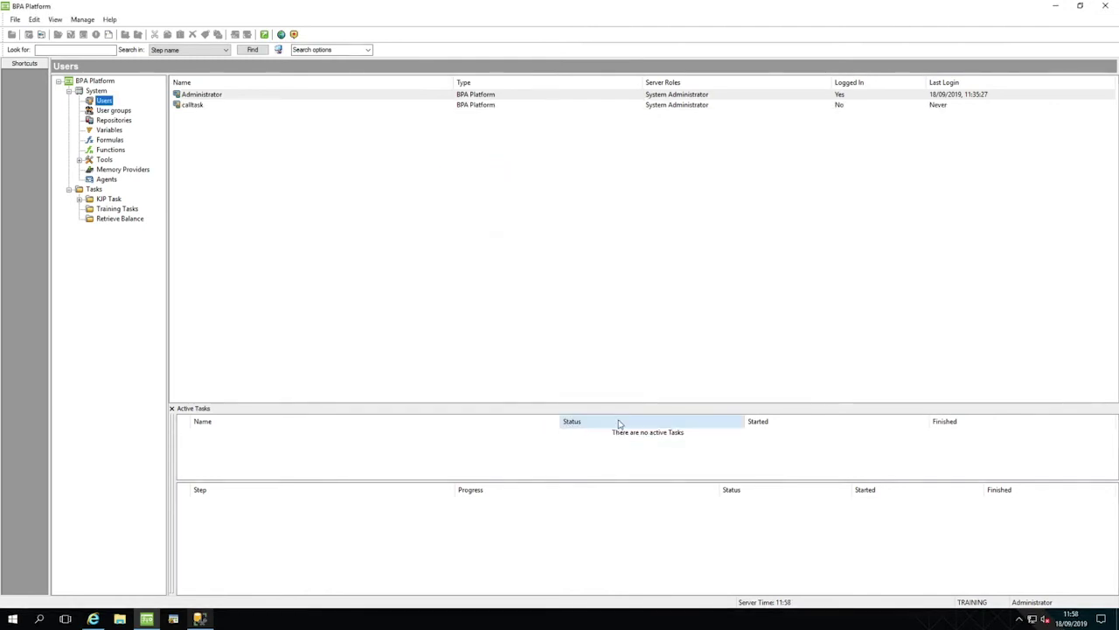
- Add a connection named Call Task Balance Connection to the Call Task tool's global configuration
{"action": "left_click", "coordinate": [79, 160]}
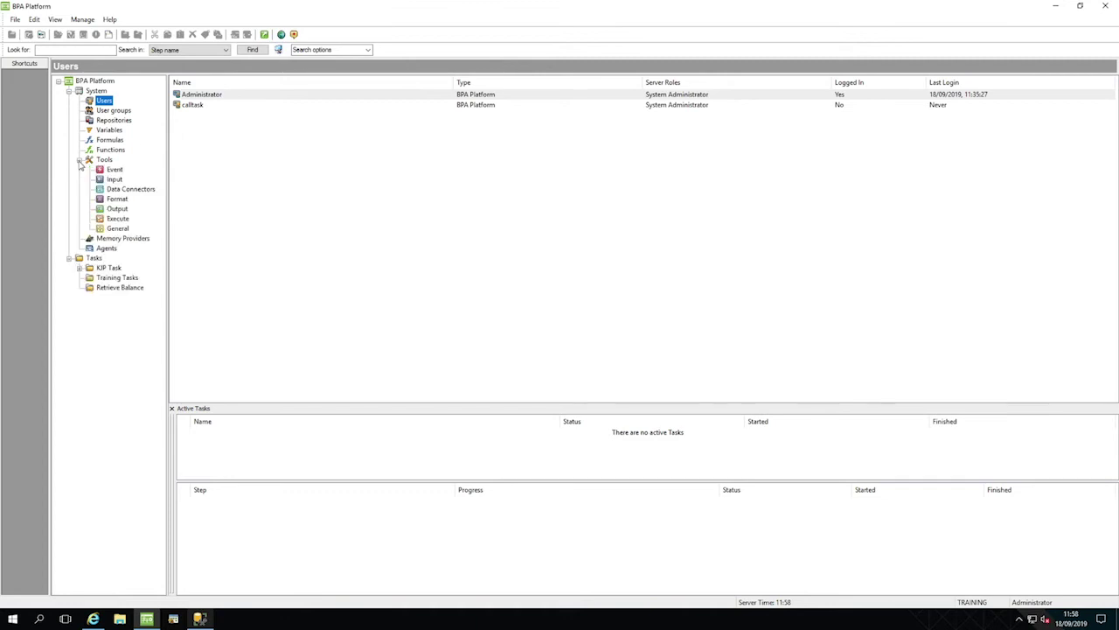
{"action": "left_click", "coordinate": [124, 220]}
{"action": "double_click", "coordinate": [194, 115]}
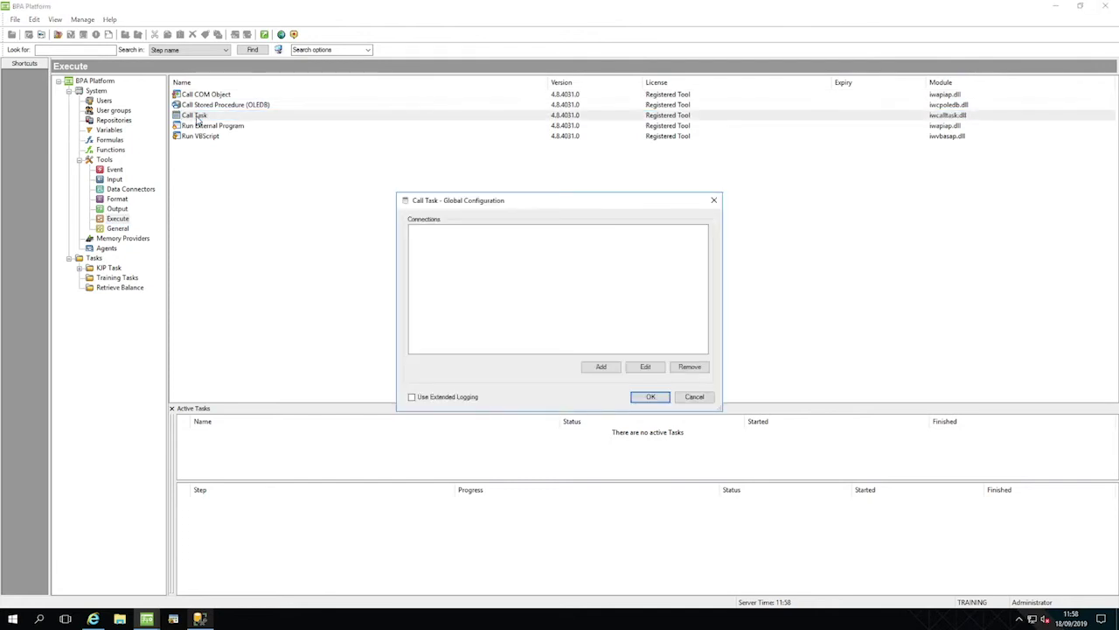
{"action": "left_click", "coordinate": [601, 366]}
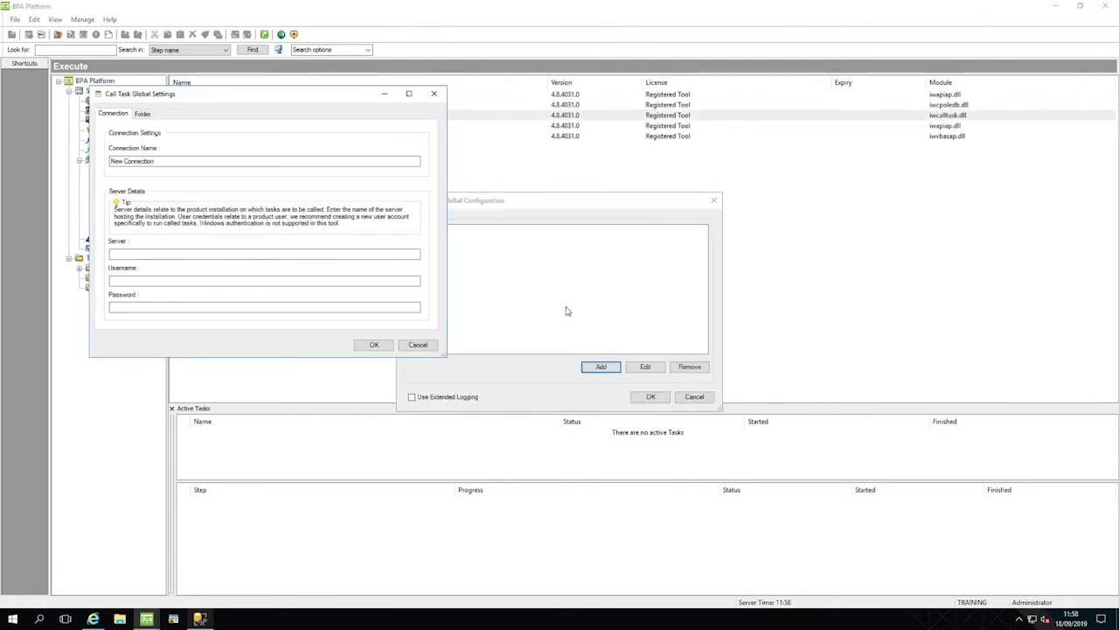
{"action": "left_click_drag", "start_coordinate": [173, 161], "coordinate": [111, 161]}
{"action": "type", "text": "Call Task Balance Connec"}
- Set the connection's server to localhost and enter the calltask username with its account password
{"action": "left_click", "coordinate": [175, 253]}
{"action": "left_click", "coordinate": [181, 279]}
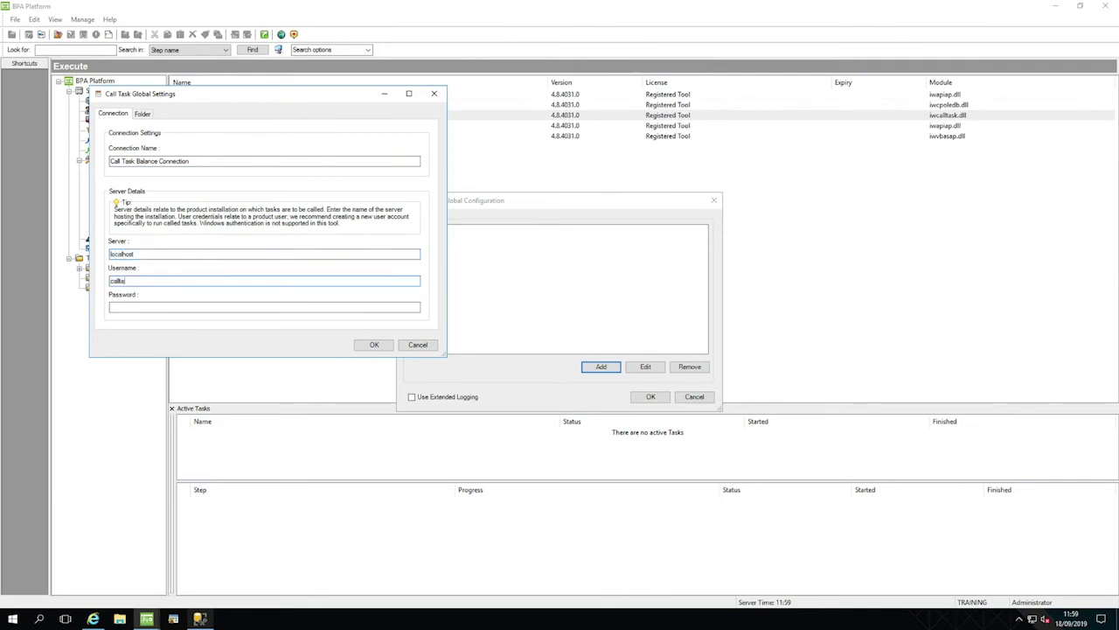
{"action": "left_click", "coordinate": [183, 306]}
{"action": "type", "text": "ca"}
- Assign the Retrieve Balance folder to the connection, accept the schema update and save the Call Task global configuration
{"action": "left_click", "coordinate": [142, 113]}
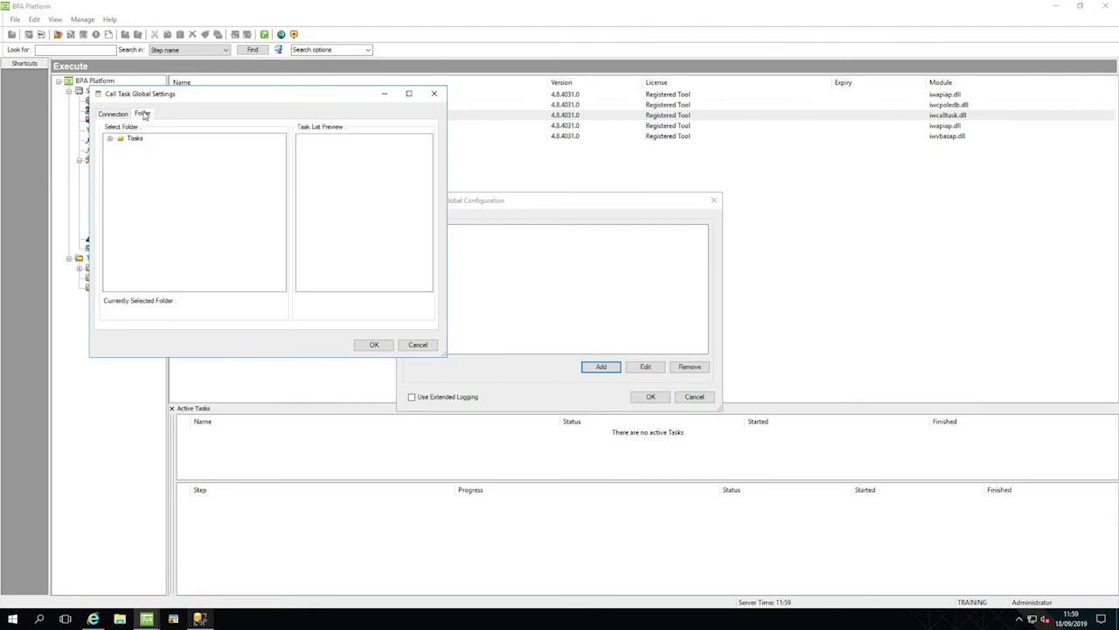
{"action": "left_click", "coordinate": [116, 141]}
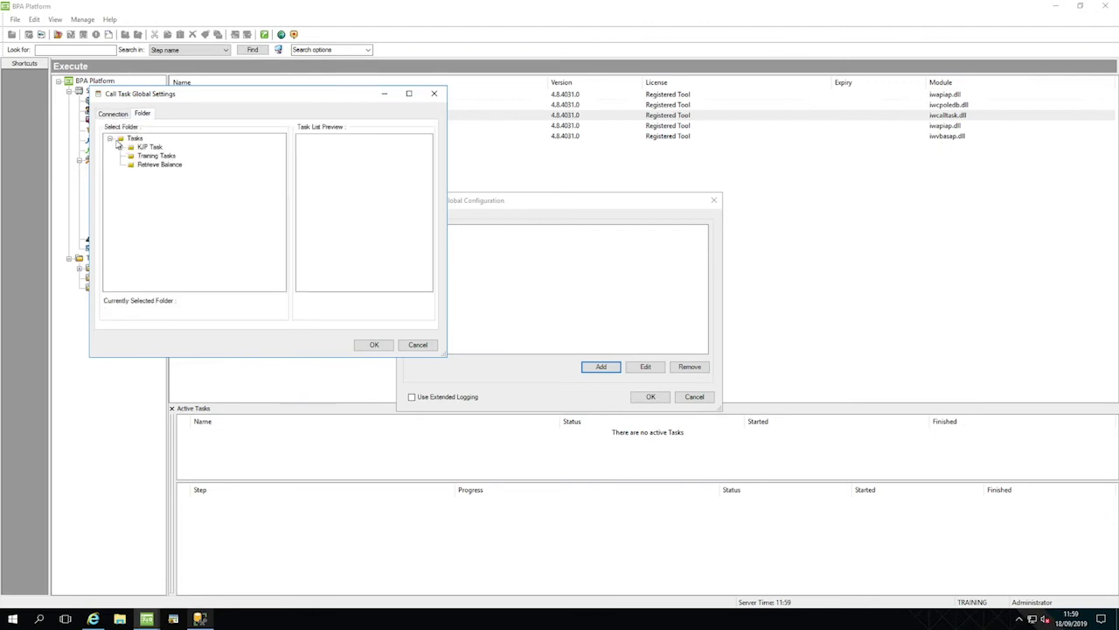
{"action": "left_click", "coordinate": [143, 166]}
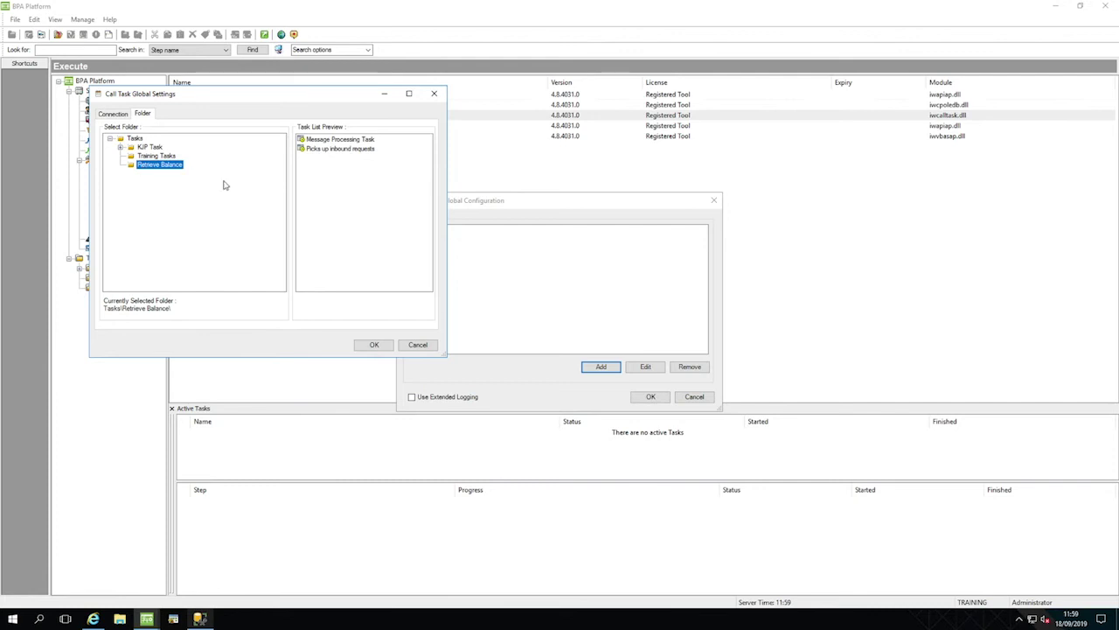
{"action": "left_click", "coordinate": [367, 347]}
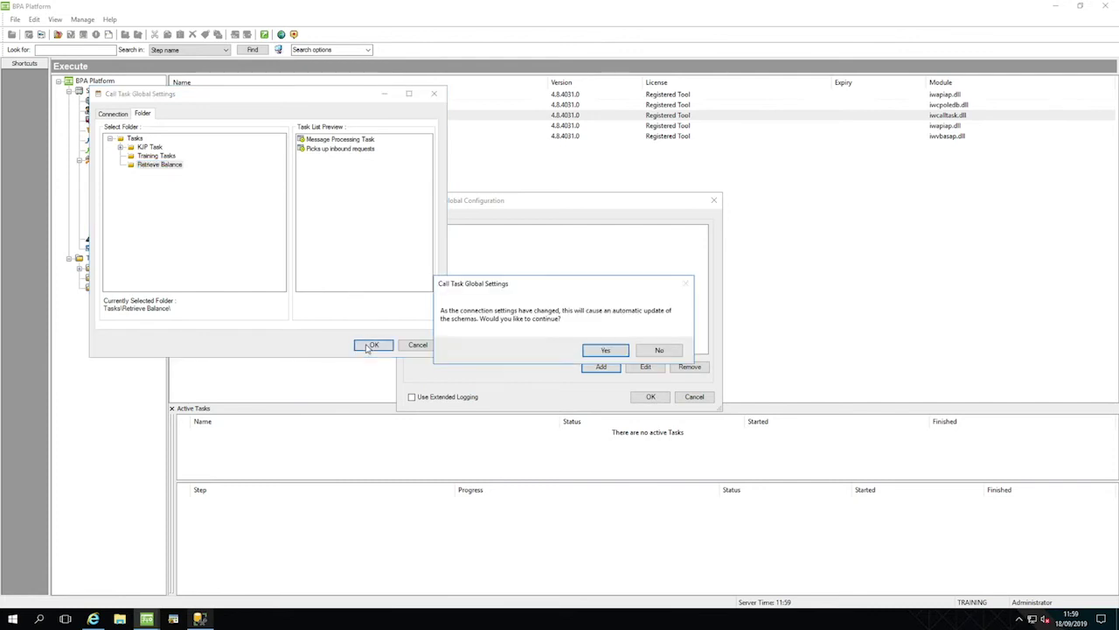
{"action": "left_click", "coordinate": [605, 351]}
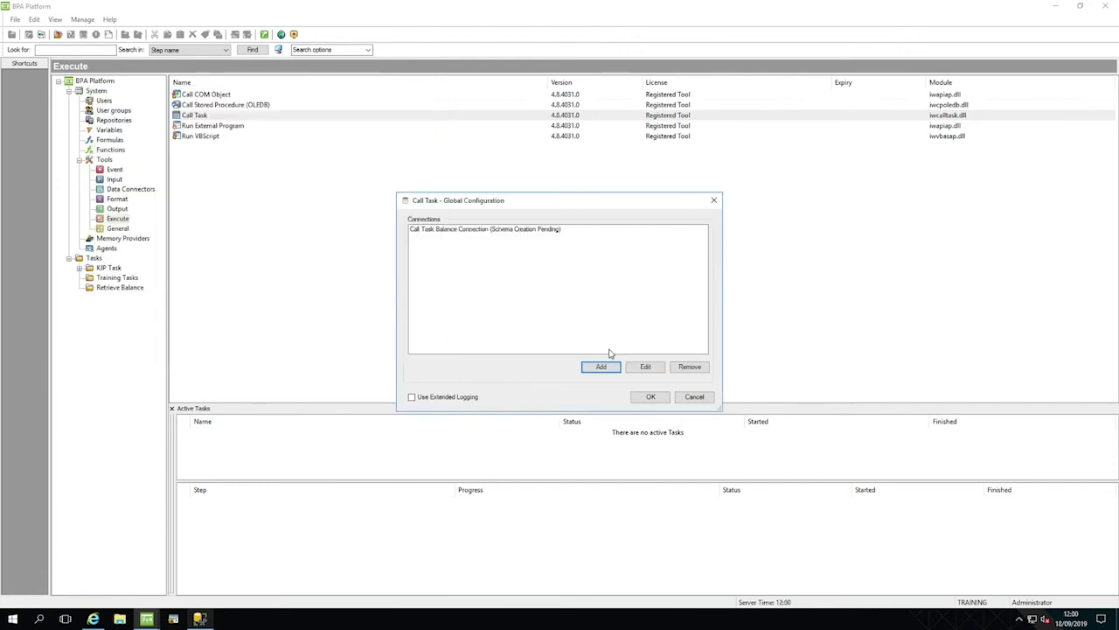
{"action": "left_click", "coordinate": [655, 396]}
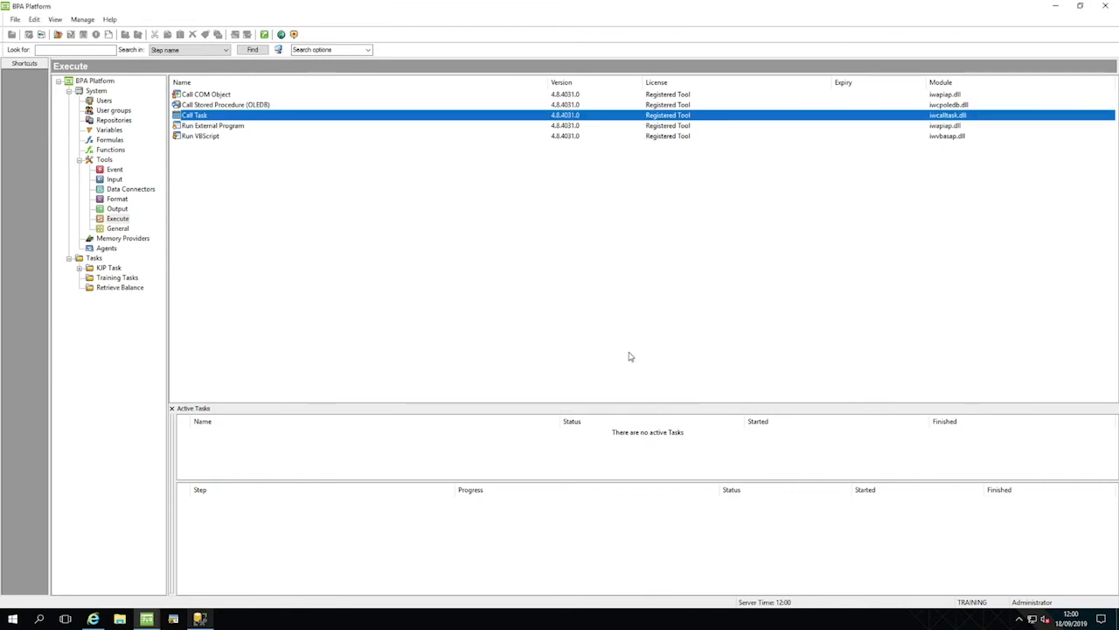
- Open the Picks up inbound requests task from Retrieve Balance and add a Call Task step beside Retrieve Text Message
{"action": "left_click", "coordinate": [128, 292]}
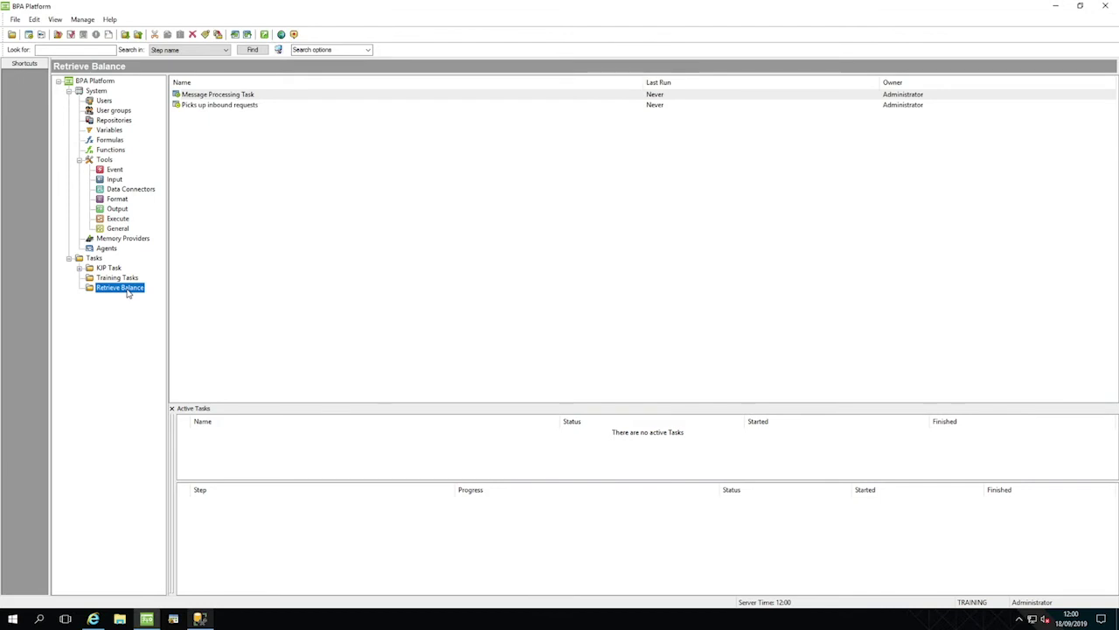
{"action": "double_click", "coordinate": [235, 106]}
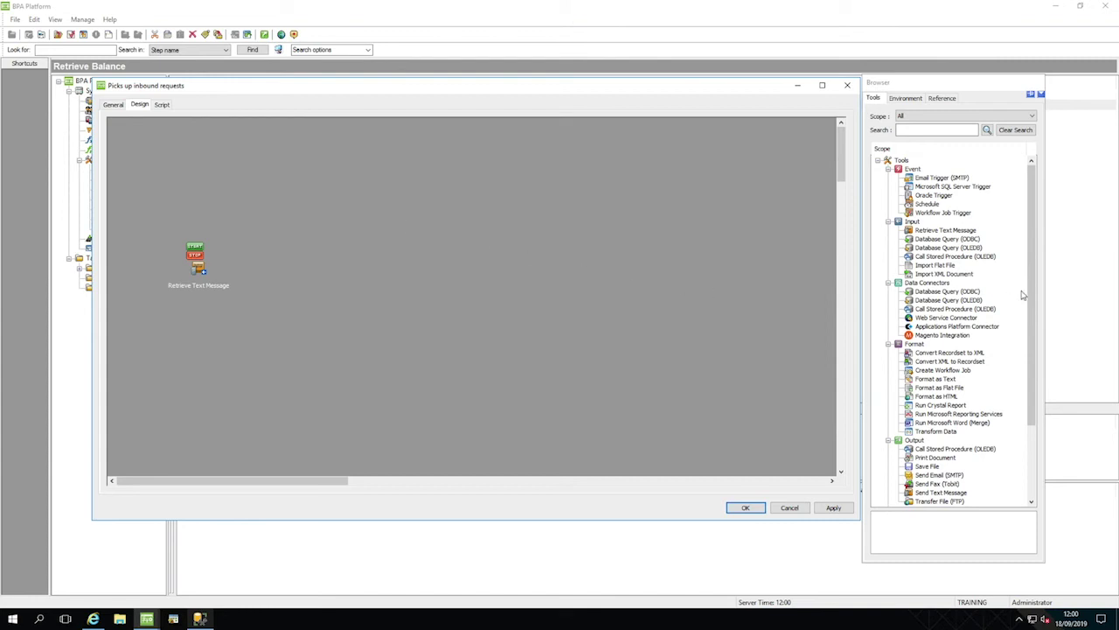
{"action": "left_click_drag", "start_coordinate": [1033, 294], "coordinate": [1033, 380]}
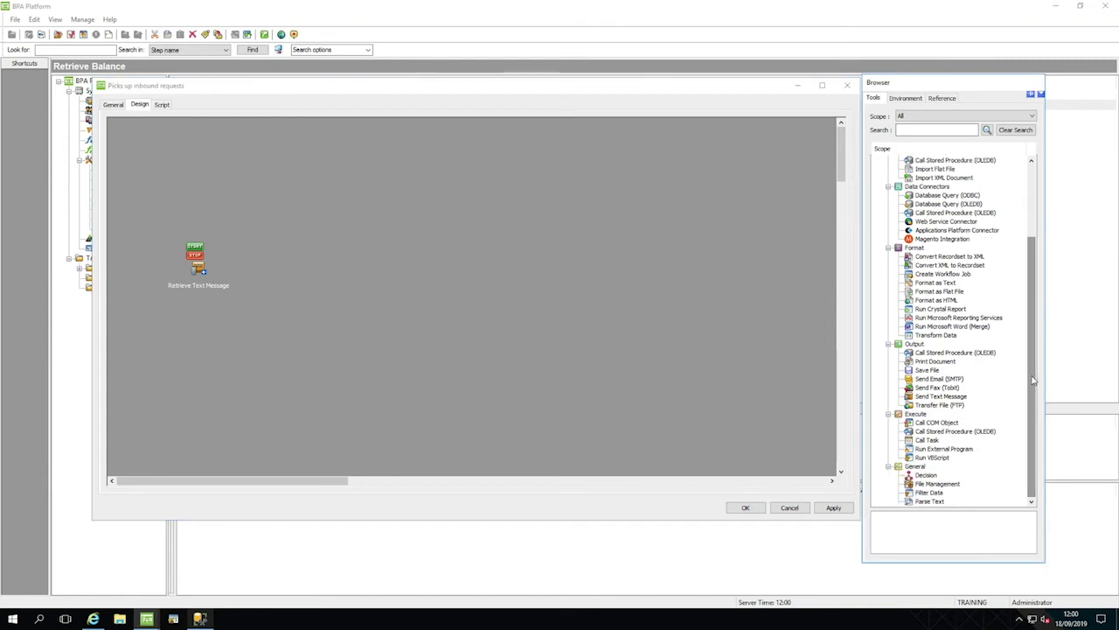
{"action": "left_click", "coordinate": [925, 440]}
{"action": "left_click_drag", "start_coordinate": [917, 445], "coordinate": [589, 327]}
{"action": "left_click_drag", "start_coordinate": [397, 257], "coordinate": [397, 257]}
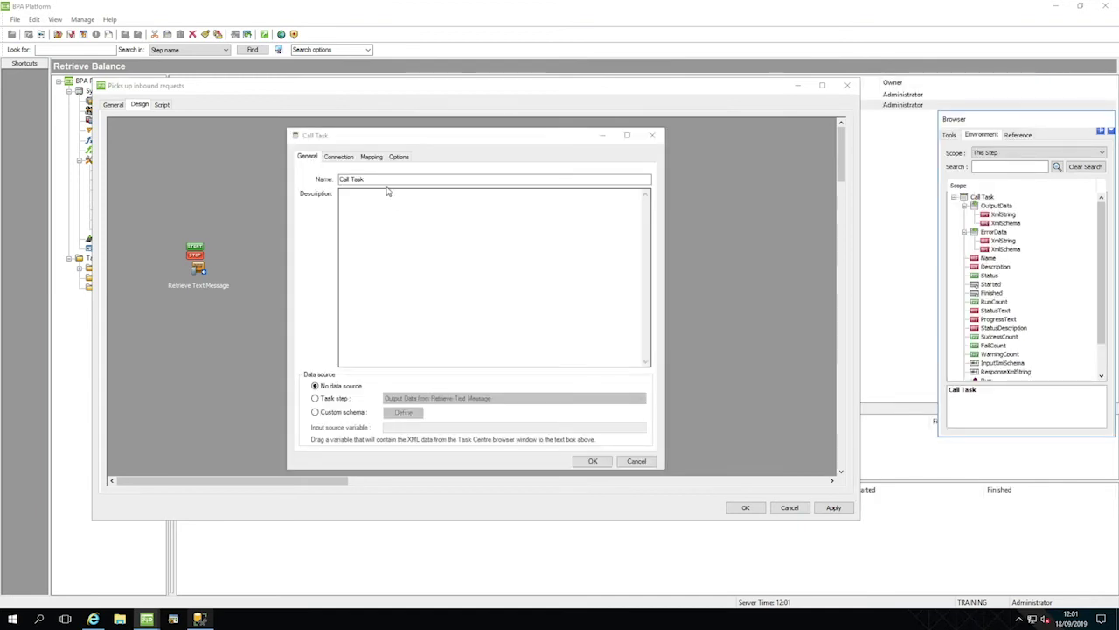
- Name the step Call Message Processing Task, using the output data from Retrieve Text Message and the Call Task Balance Connection
{"action": "type", "text": "Message Processing Tas"}
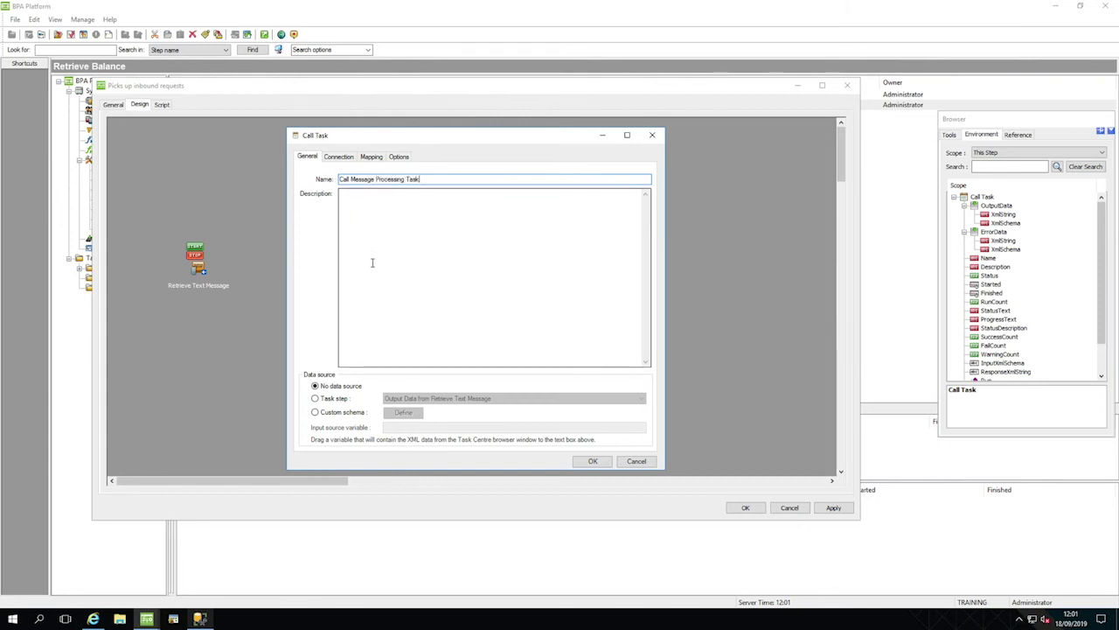
{"action": "left_click", "coordinate": [315, 399]}
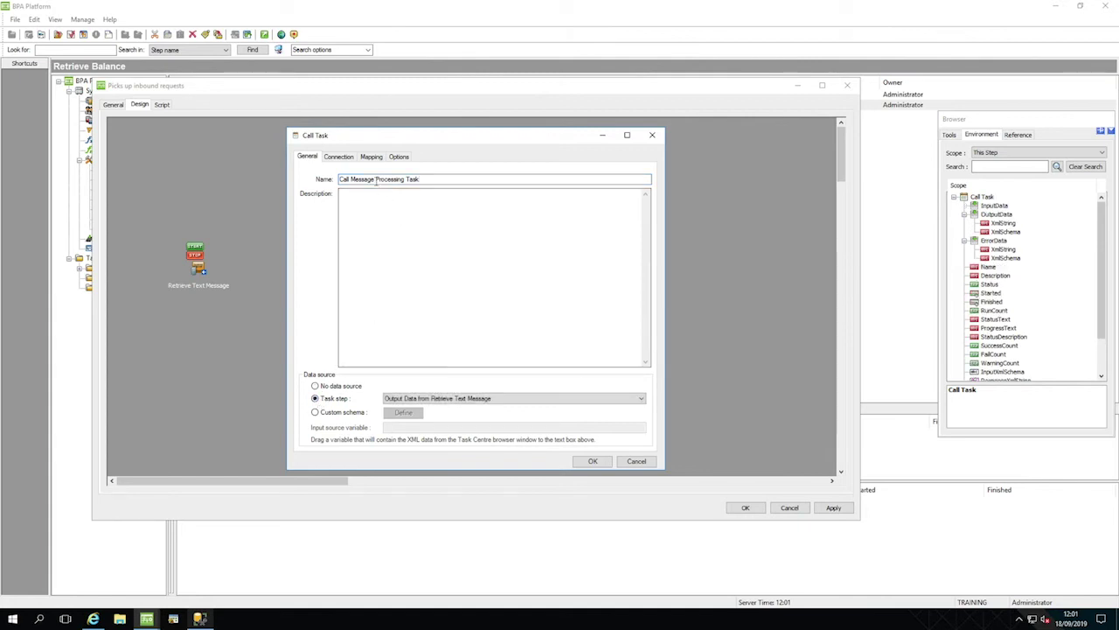
{"action": "left_click", "coordinate": [343, 158]}
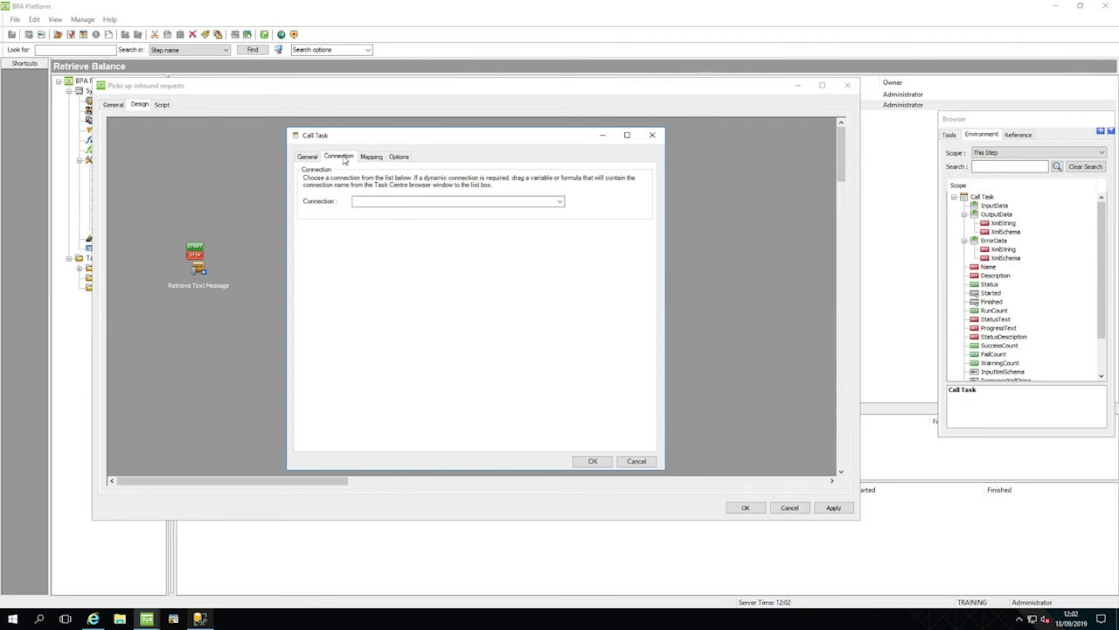
{"action": "left_click", "coordinate": [560, 202]}
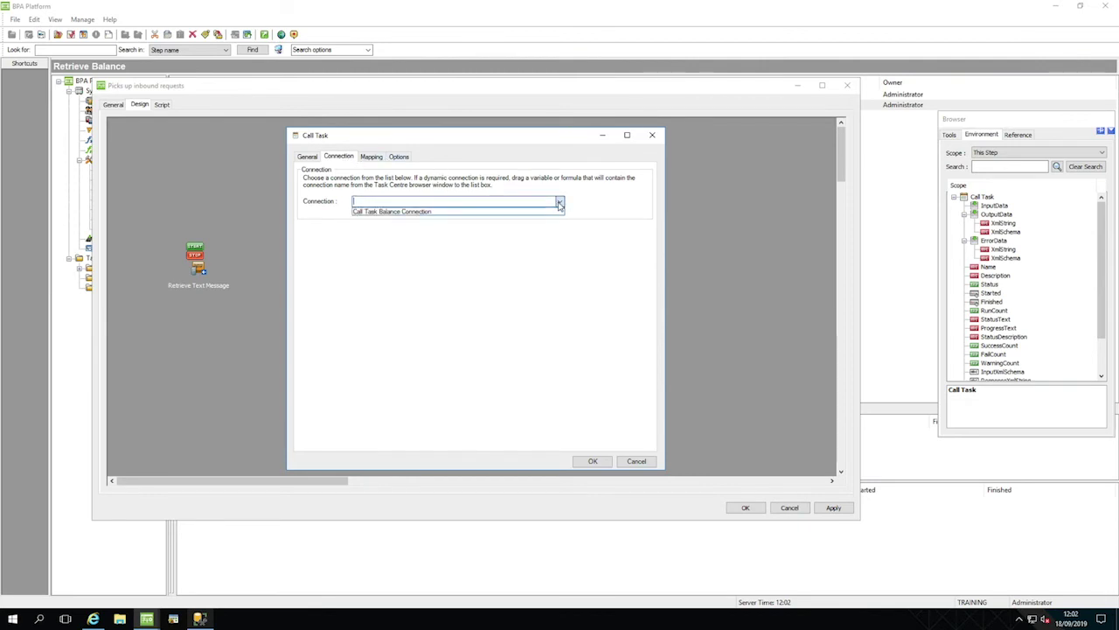
{"action": "left_click", "coordinate": [554, 212]}
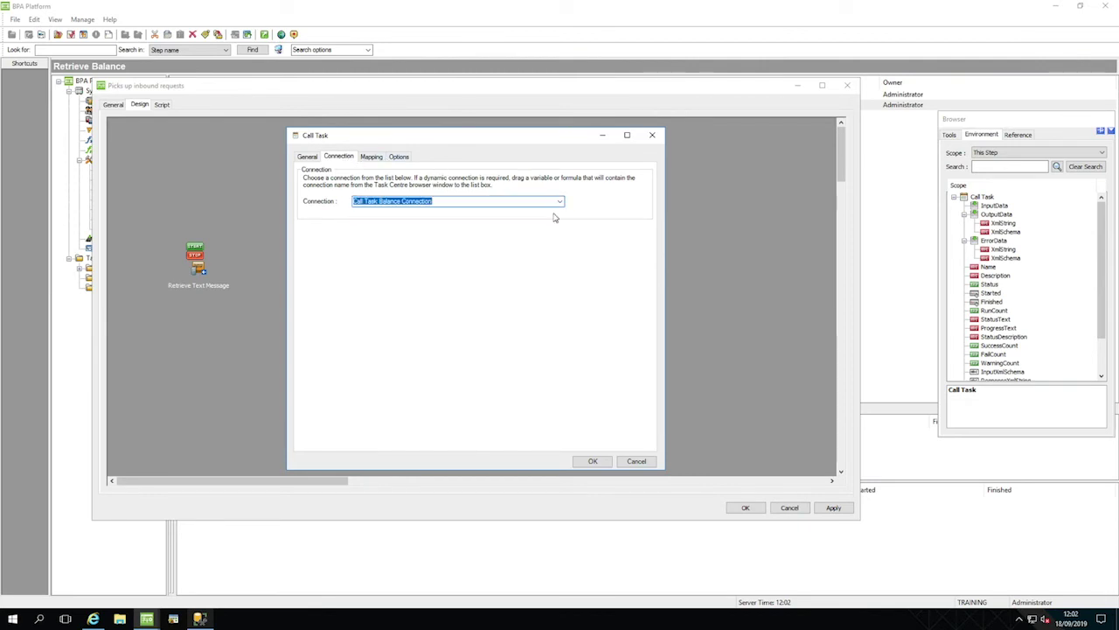
- Set the mapping object to Message Processing Task with the Run Sync operation
{"action": "left_click", "coordinate": [372, 157]}
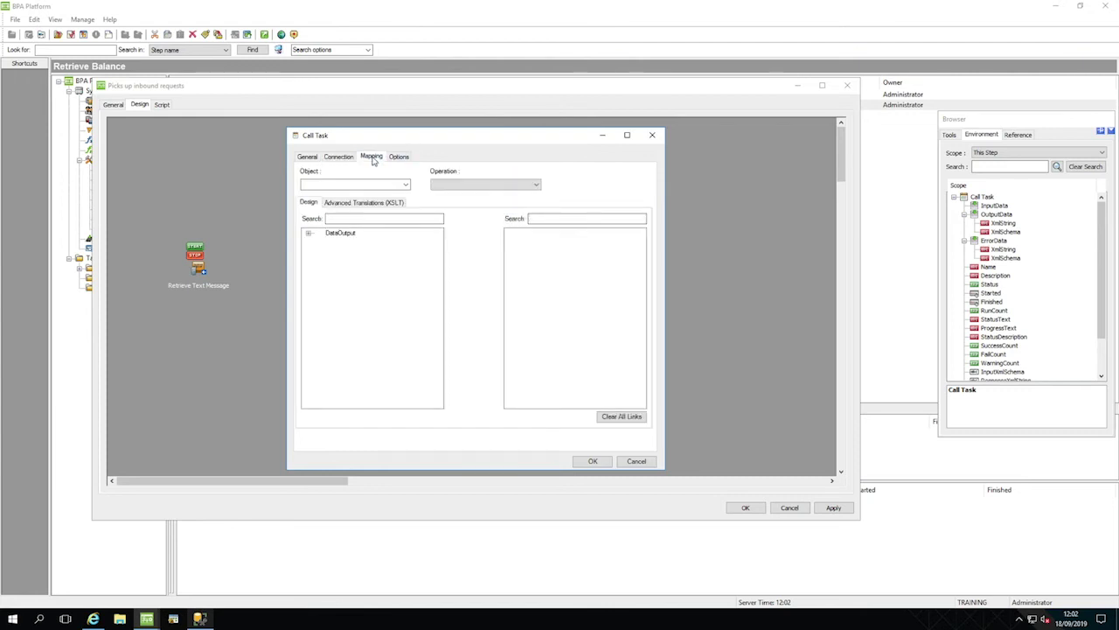
{"action": "left_click", "coordinate": [406, 185]}
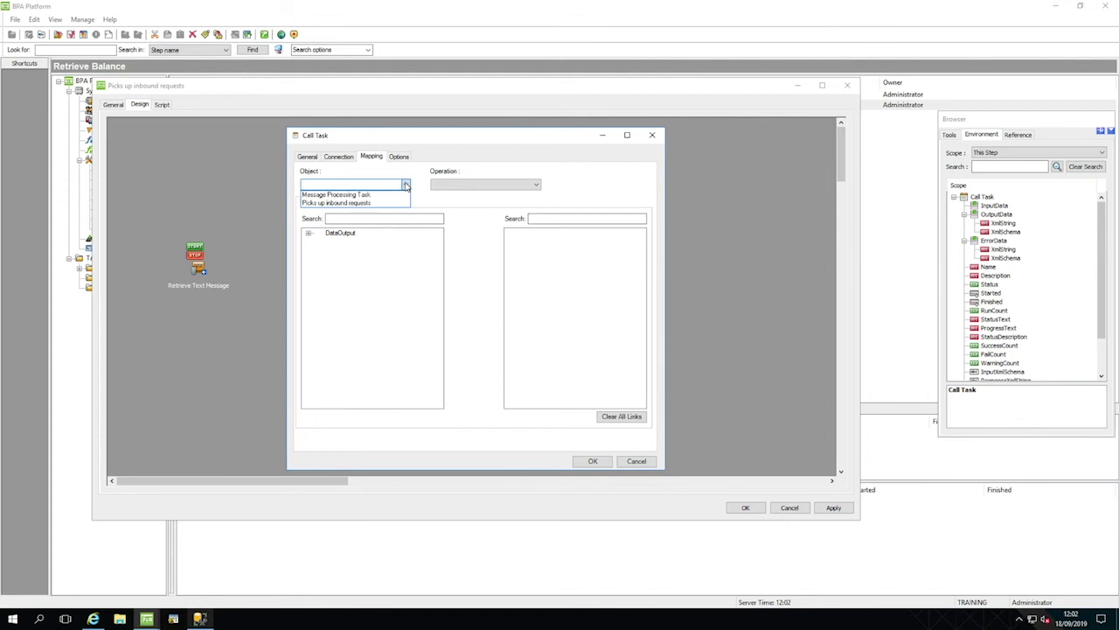
{"action": "left_click", "coordinate": [403, 194]}
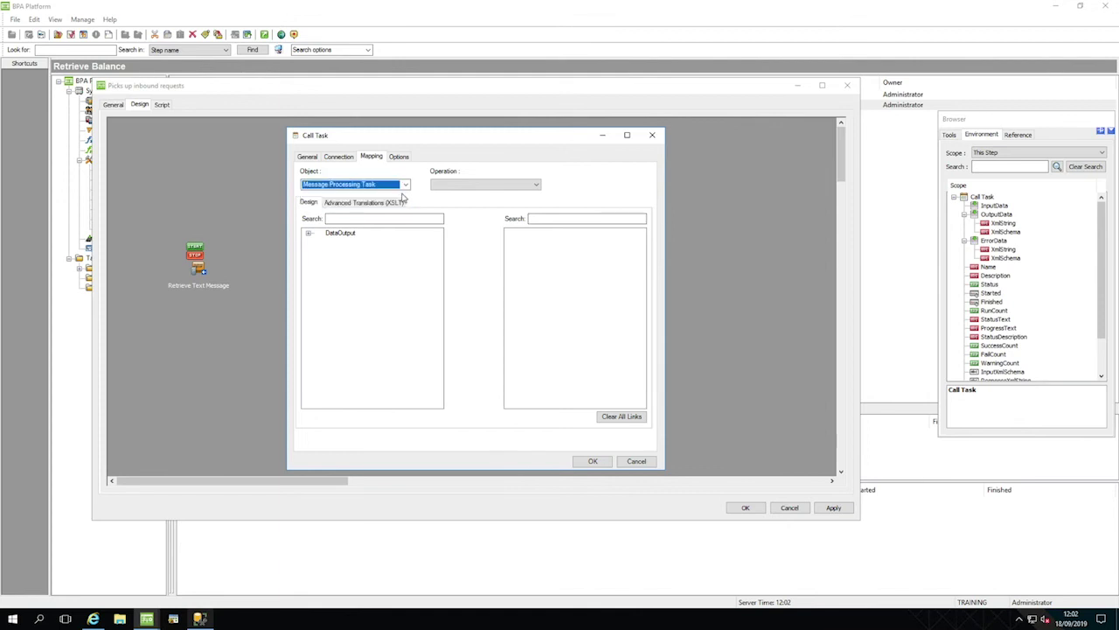
{"action": "left_click", "coordinate": [537, 184]}
{"action": "left_click", "coordinate": [532, 194]}
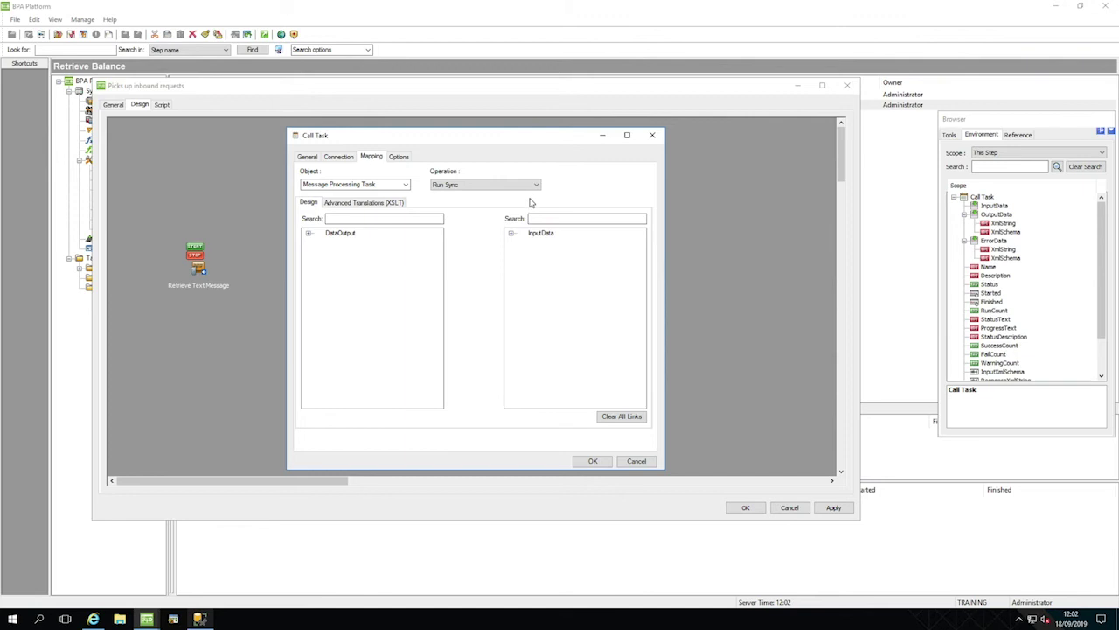
- Map SourceAddress to SenderNumber and MessageContents to MessageRequest, and save the Call Task step
{"action": "left_click", "coordinate": [307, 234]}
{"action": "left_click", "coordinate": [318, 242]}
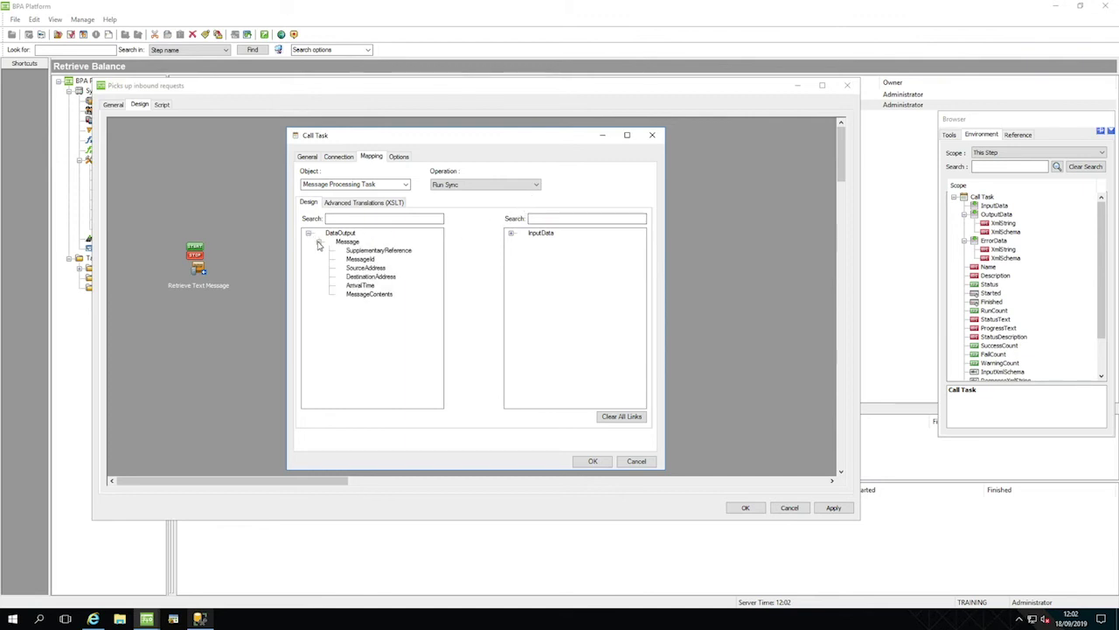
{"action": "left_click", "coordinate": [511, 234]}
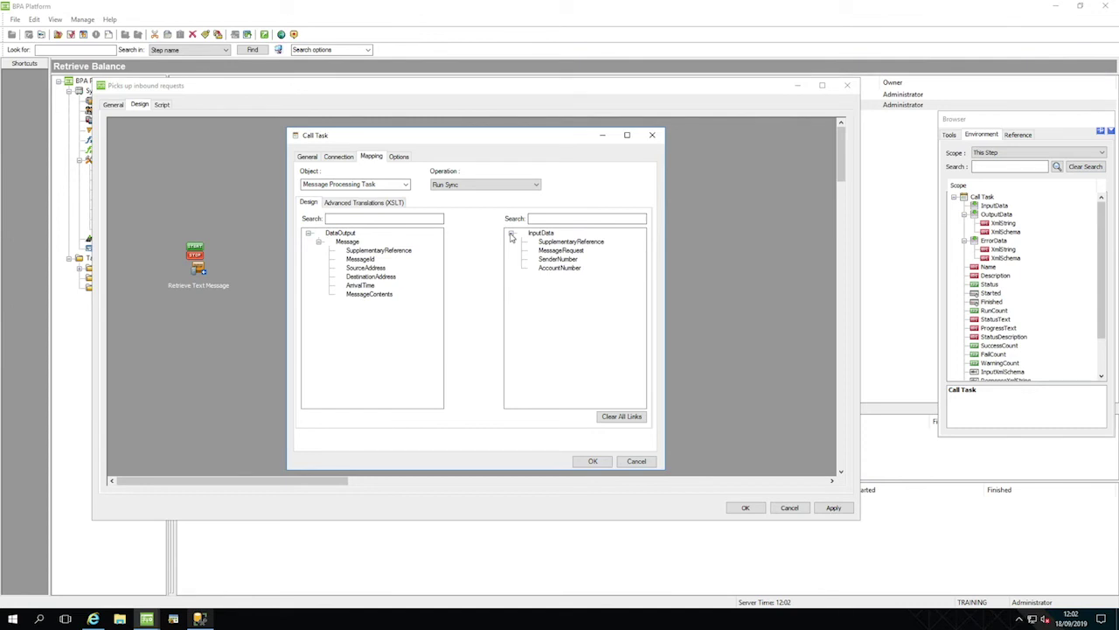
{"action": "left_click", "coordinate": [363, 267]}
{"action": "left_click_drag", "start_coordinate": [363, 268], "coordinate": [552, 264]}
{"action": "left_click_drag", "start_coordinate": [372, 295], "coordinate": [548, 254]}
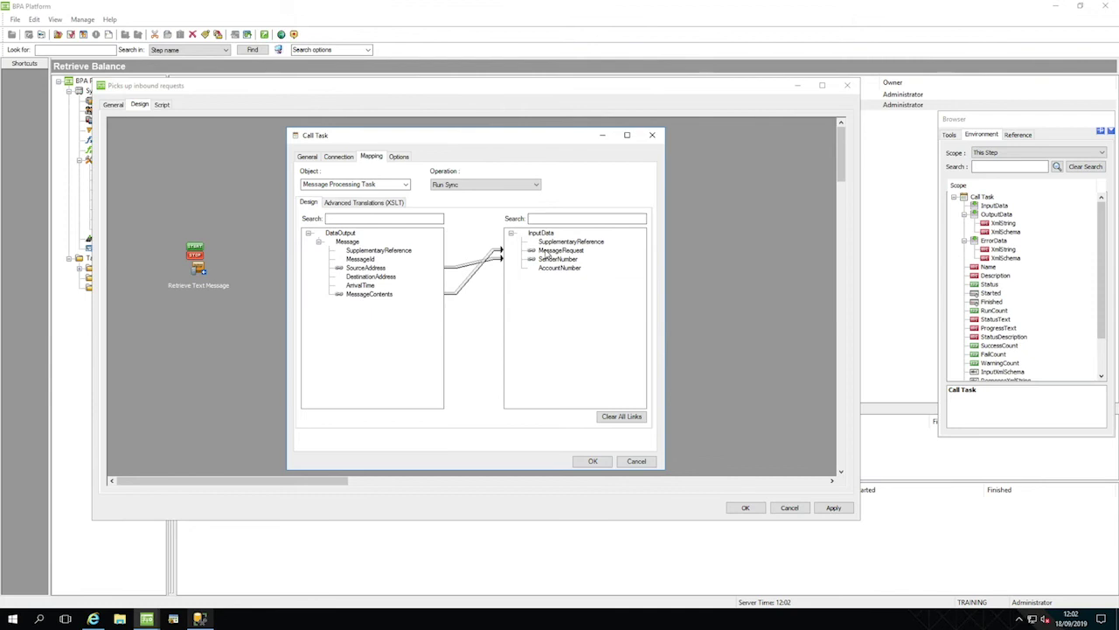
{"action": "left_click", "coordinate": [595, 462]}
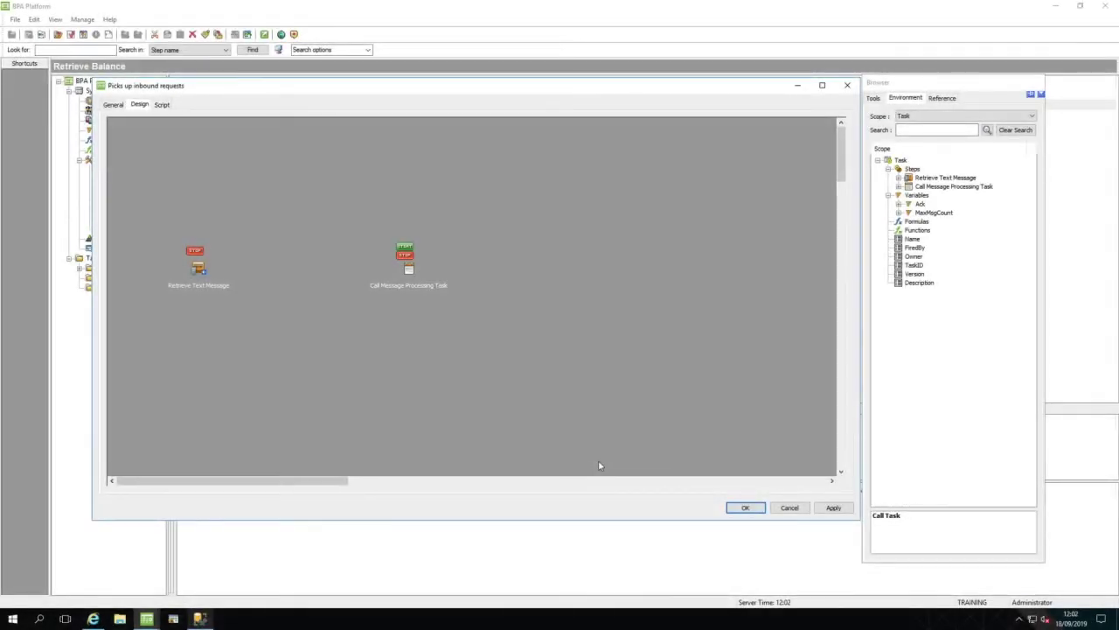
- Add a Run VBScript step named No Messages with its default function, placed below and between the two existing steps
{"action": "left_click", "coordinate": [873, 98]}
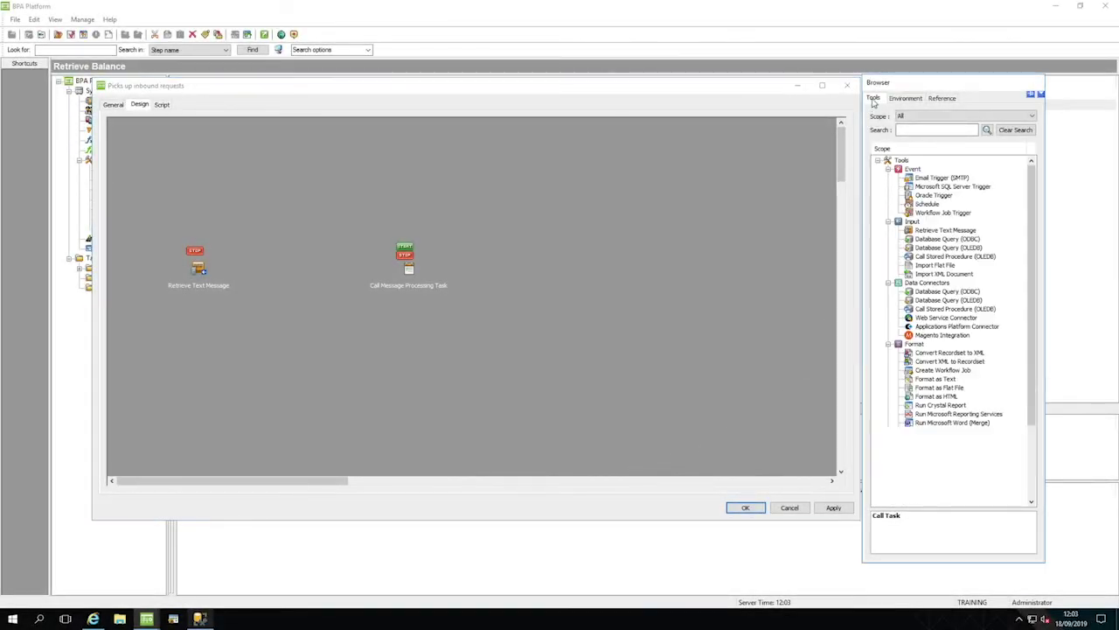
{"action": "left_click_drag", "start_coordinate": [1034, 193], "coordinate": [1033, 263]}
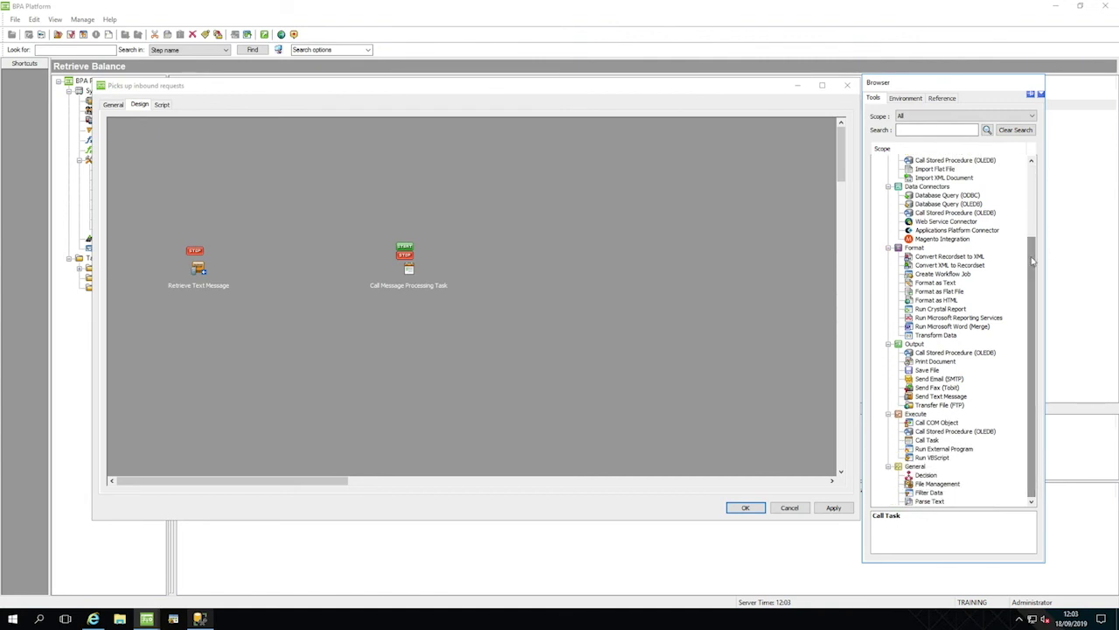
{"action": "left_click", "coordinate": [934, 458]}
{"action": "left_click_drag", "start_coordinate": [936, 462], "coordinate": [516, 262]}
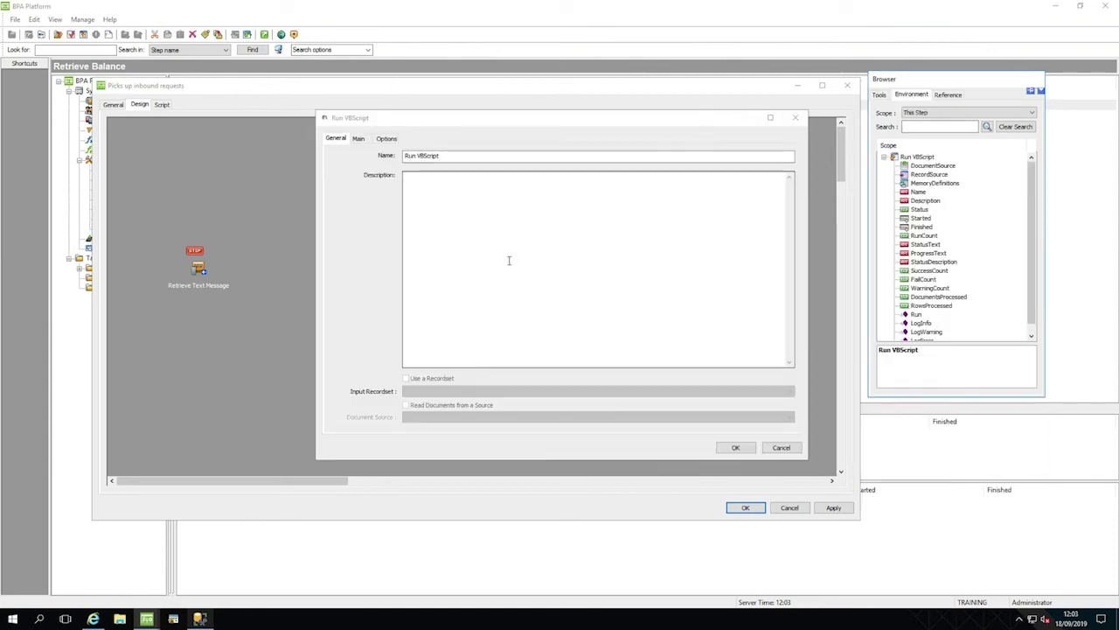
{"action": "left_click_drag", "start_coordinate": [470, 155], "coordinate": [390, 159]}
{"action": "type", "text": "No Messages"}
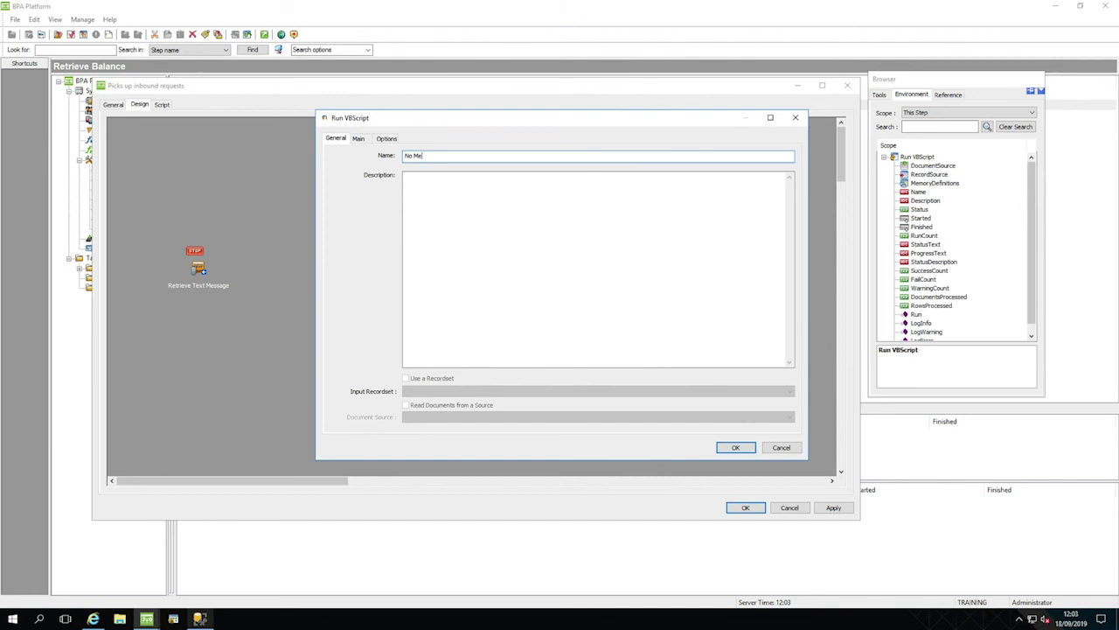
{"action": "left_click", "coordinate": [359, 139]}
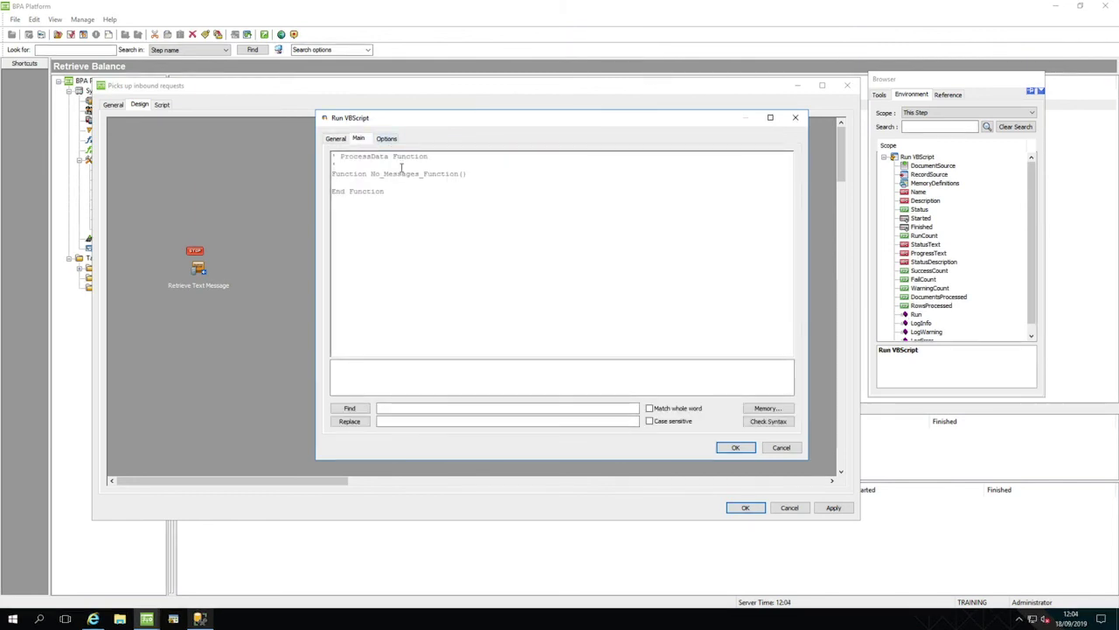
{"action": "left_click", "coordinate": [724, 449]}
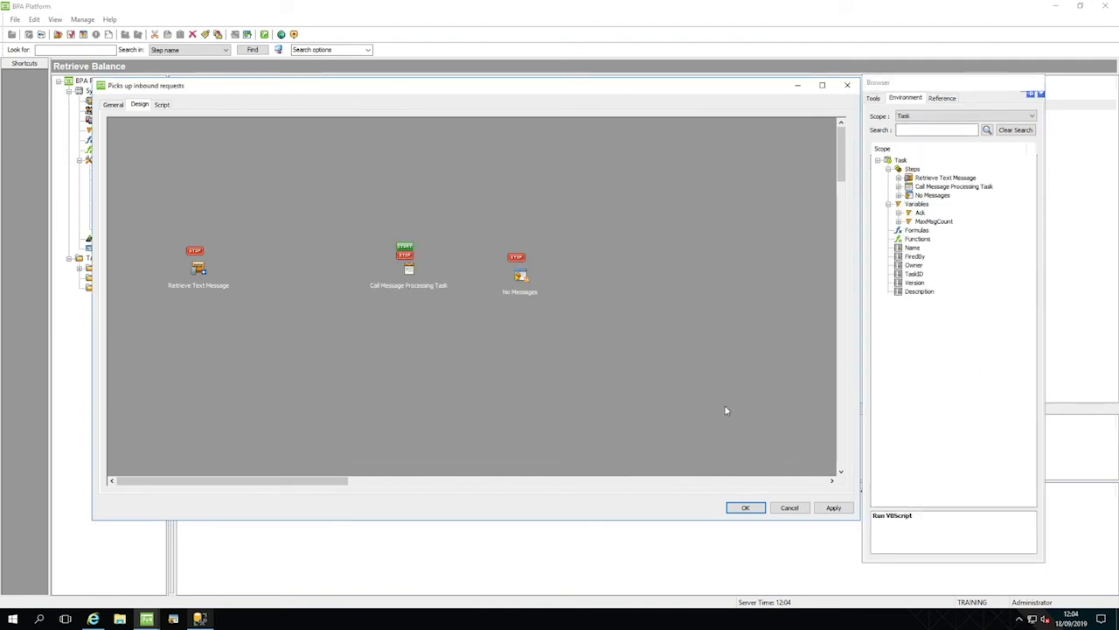
{"action": "left_click_drag", "start_coordinate": [520, 276], "coordinate": [304, 341]}
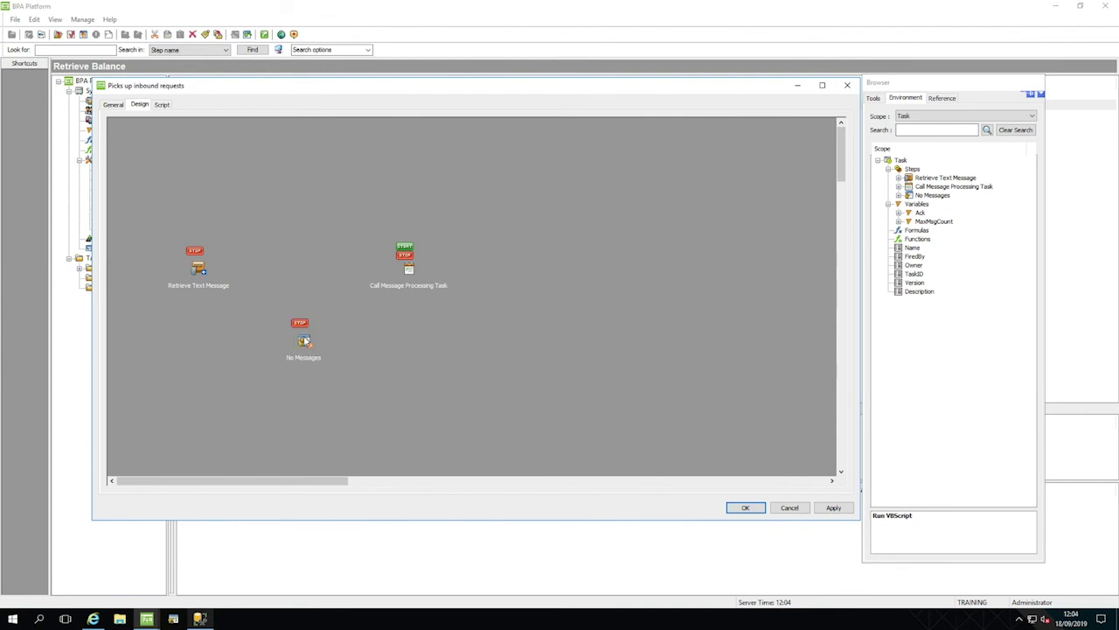
- Add a Decision step between Retrieve Text Message and Call Message Processing Task and name it Message Received?
{"action": "left_click", "coordinate": [872, 99]}
{"action": "left_click_drag", "start_coordinate": [1032, 189], "coordinate": [1032, 258]}
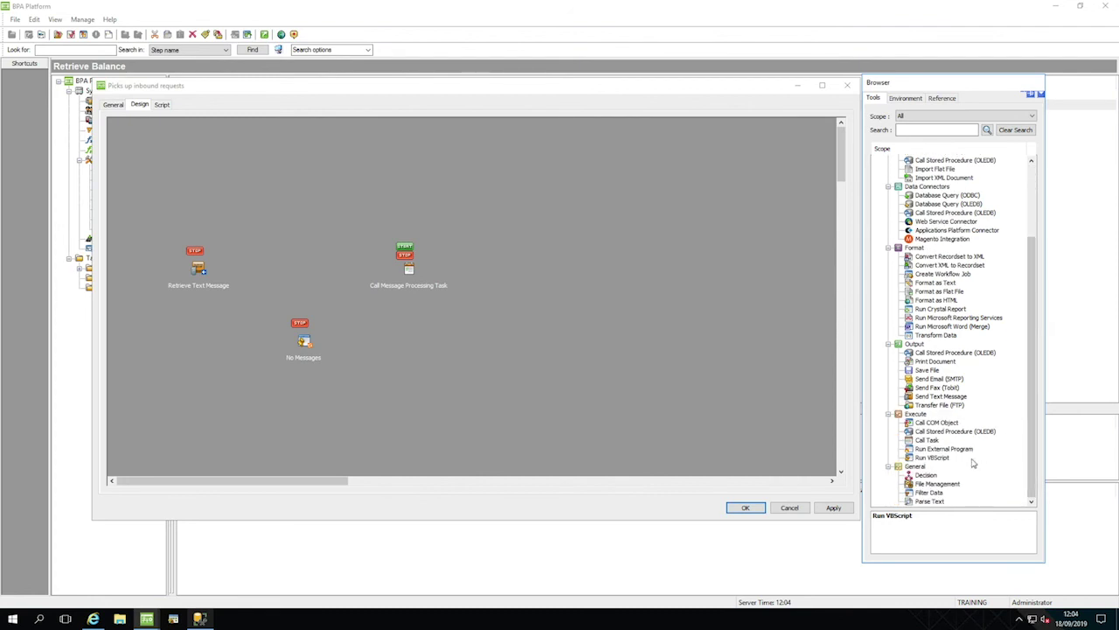
{"action": "left_click", "coordinate": [927, 476]}
{"action": "left_click_drag", "start_coordinate": [929, 480], "coordinate": [302, 266]}
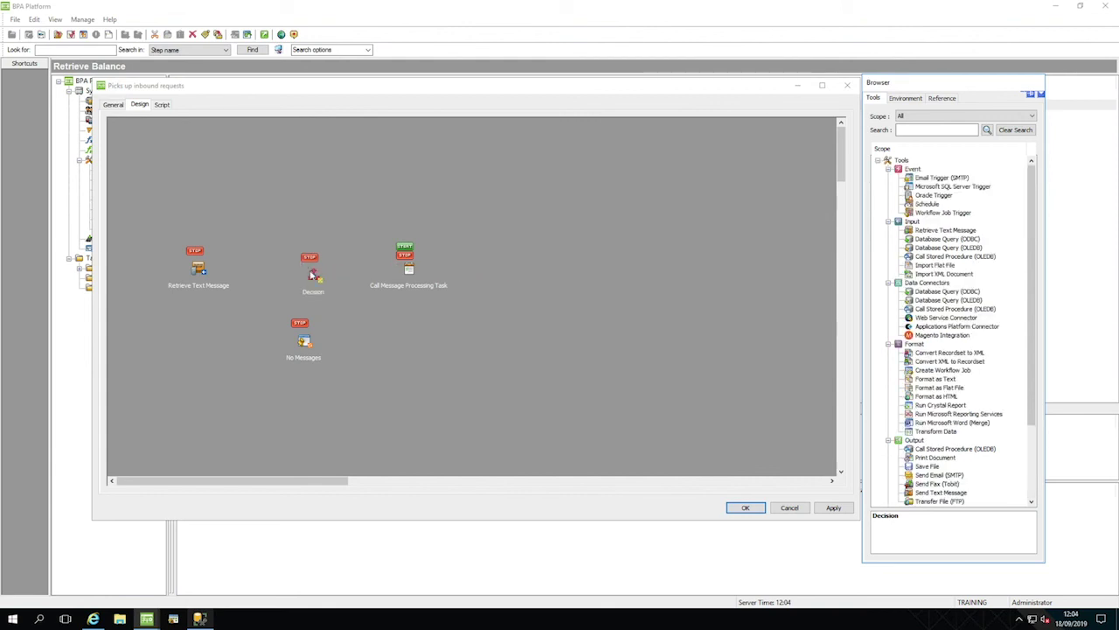
{"action": "double_click", "coordinate": [314, 276]}
{"action": "type", "text": "Message Received?"}
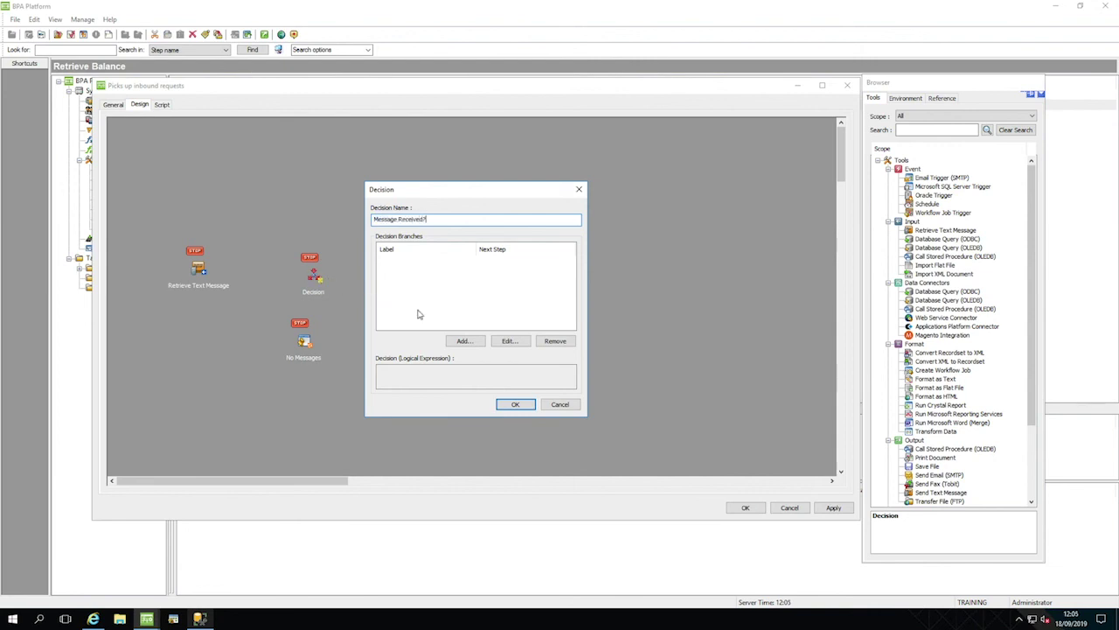
- Add a Yes branch to Call Message Processing Task with the expression Steps("Retrieve Text Message").MessageCount > 0
{"action": "left_click", "coordinate": [464, 341]}
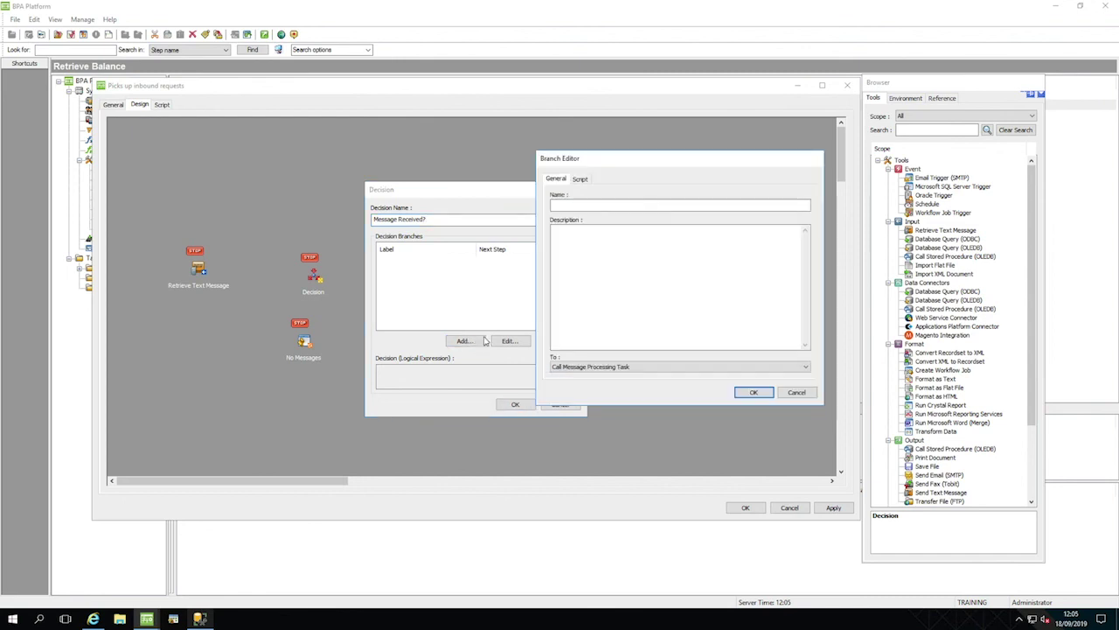
{"action": "left_click", "coordinate": [575, 205]}
{"action": "type", "text": "Yes"}
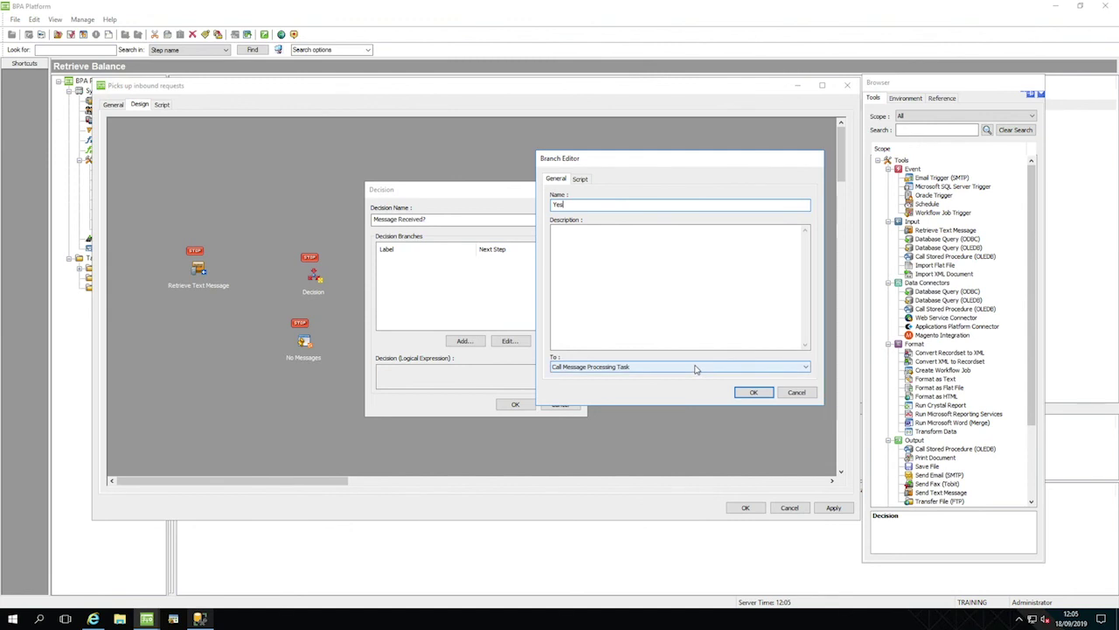
{"action": "left_click", "coordinate": [581, 179]}
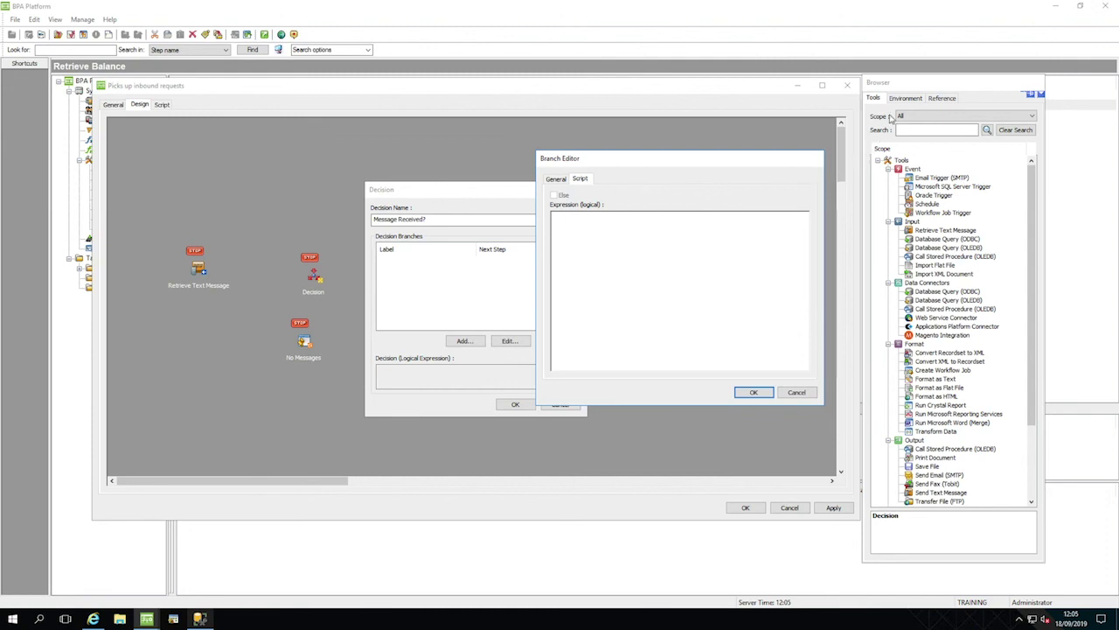
{"action": "left_click", "coordinate": [904, 98]}
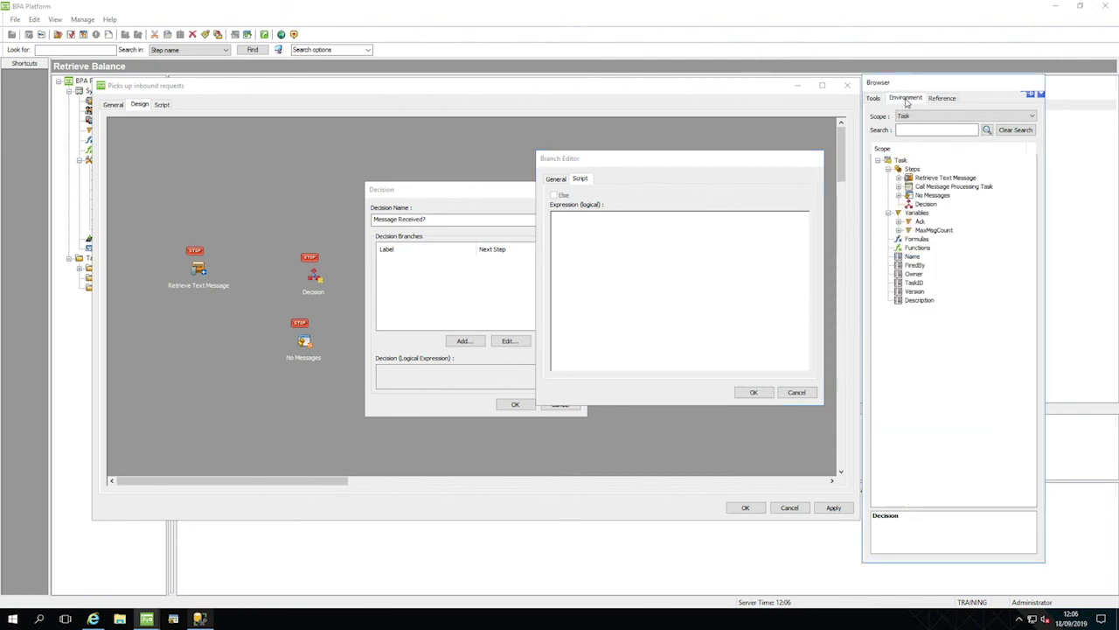
{"action": "left_click", "coordinate": [923, 117]}
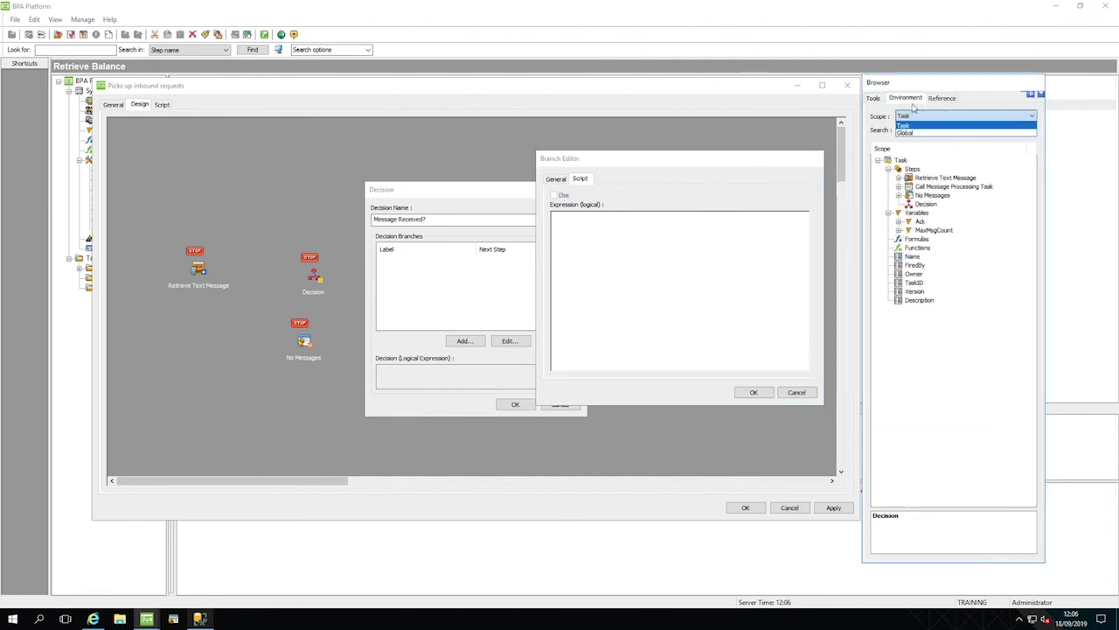
{"action": "left_click", "coordinate": [908, 104]}
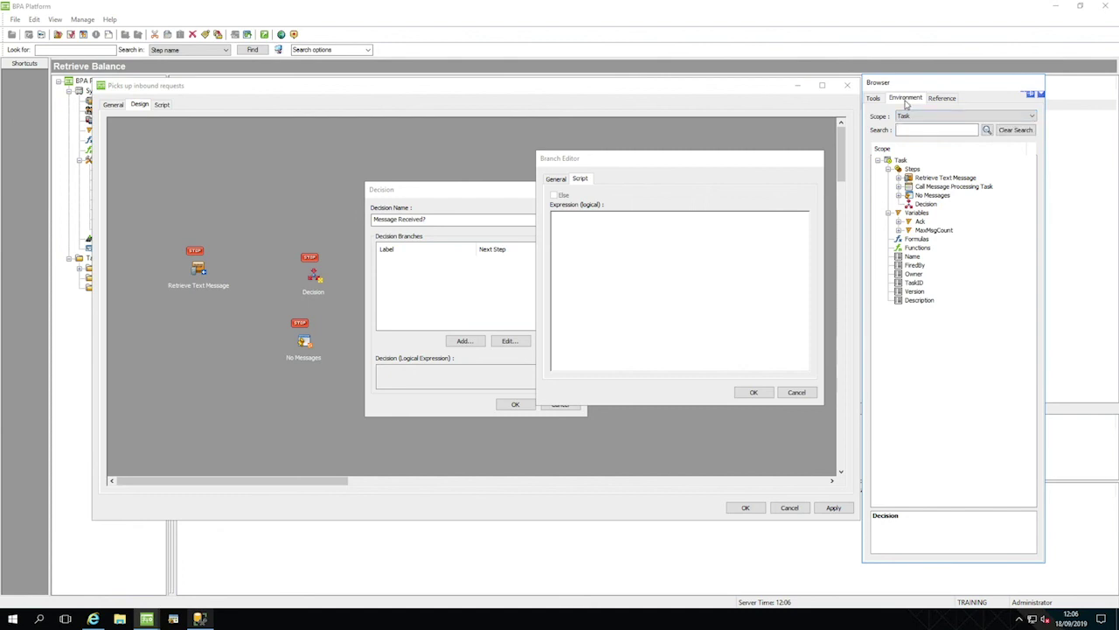
{"action": "left_click", "coordinate": [898, 178]}
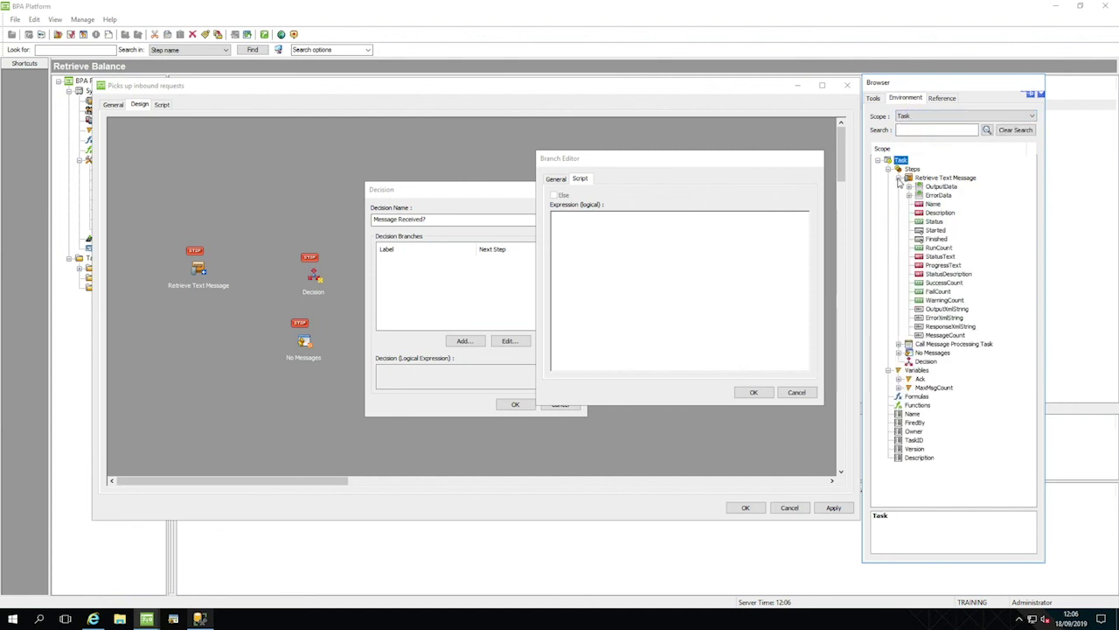
{"action": "left_click_drag", "start_coordinate": [946, 335], "coordinate": [599, 226]}
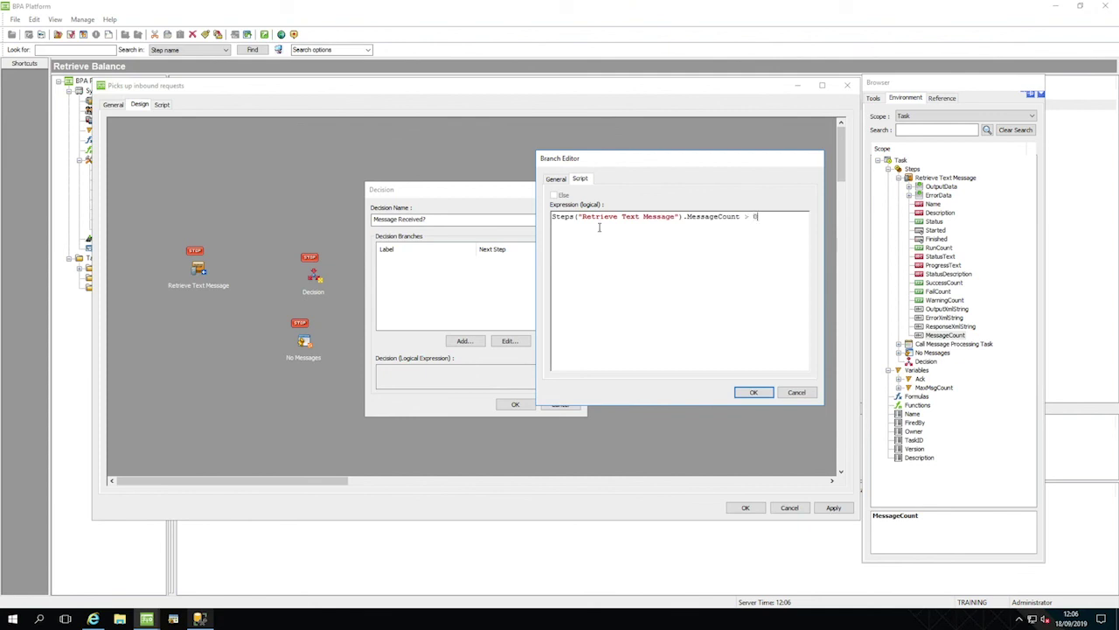
{"action": "left_click", "coordinate": [764, 392]}
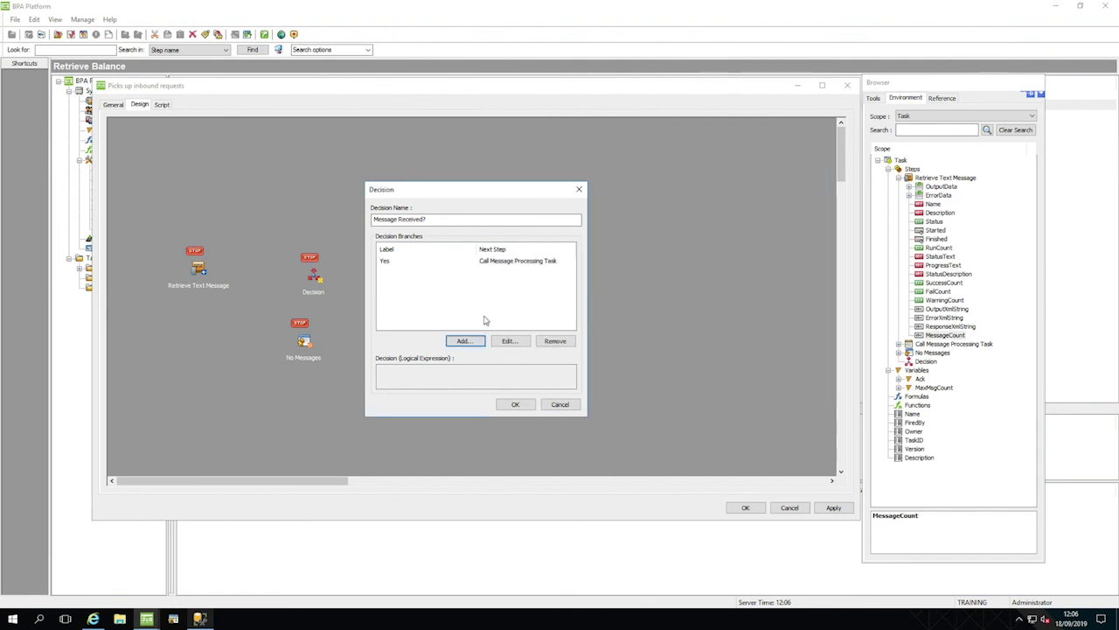
- Add a No branch leading to No Messages as the Else case, and save the decision
{"action": "left_click", "coordinate": [473, 341]}
{"action": "left_click", "coordinate": [581, 207]}
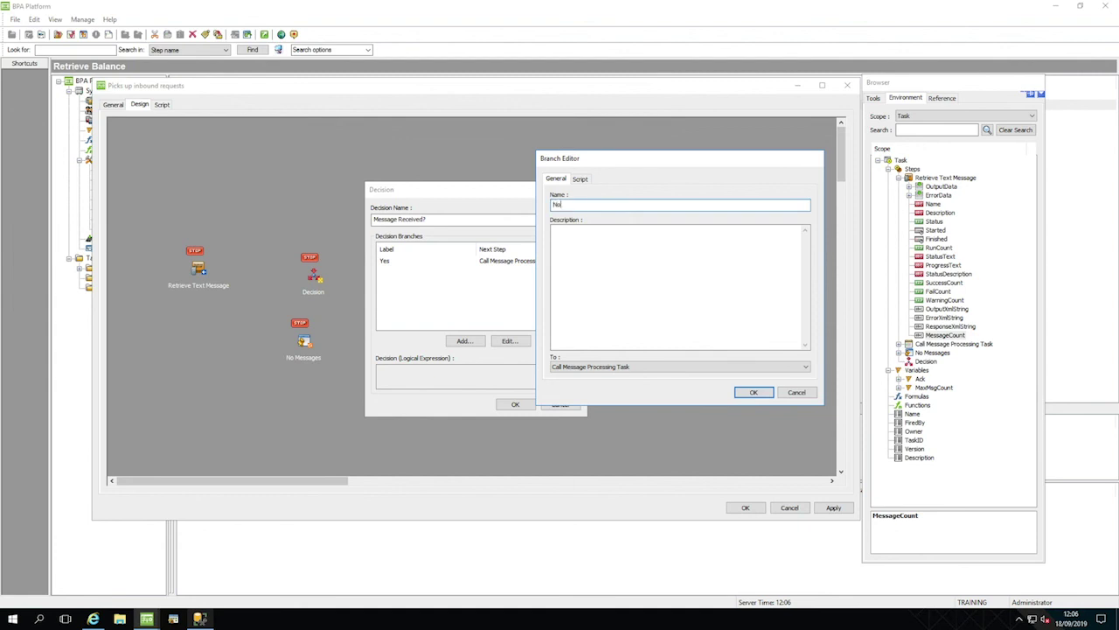
{"action": "left_click", "coordinate": [769, 367]}
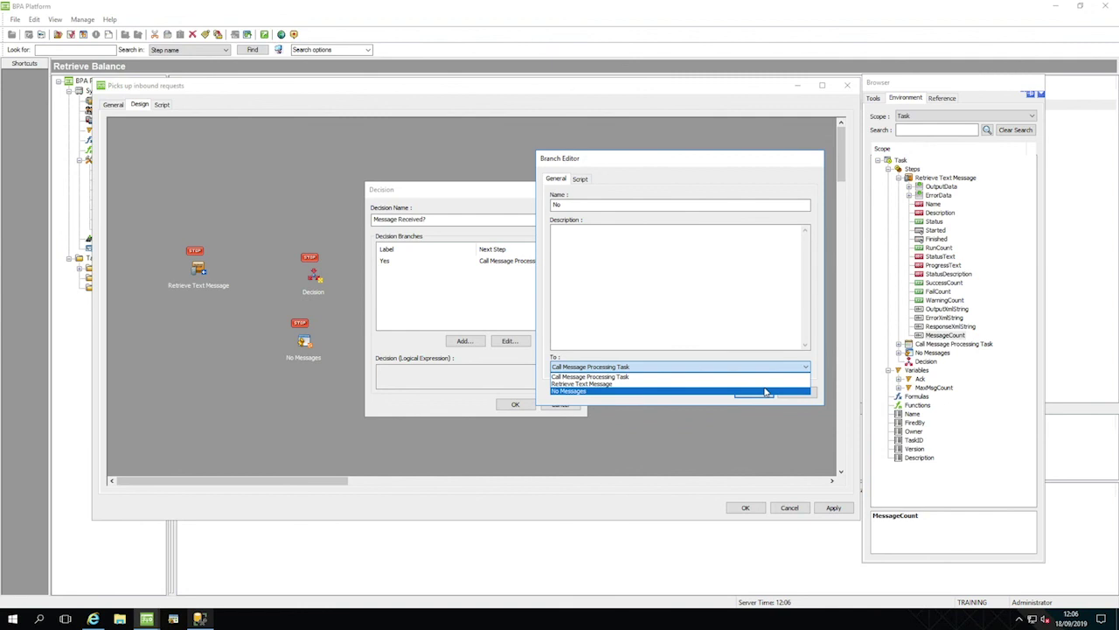
{"action": "left_click", "coordinate": [766, 391]}
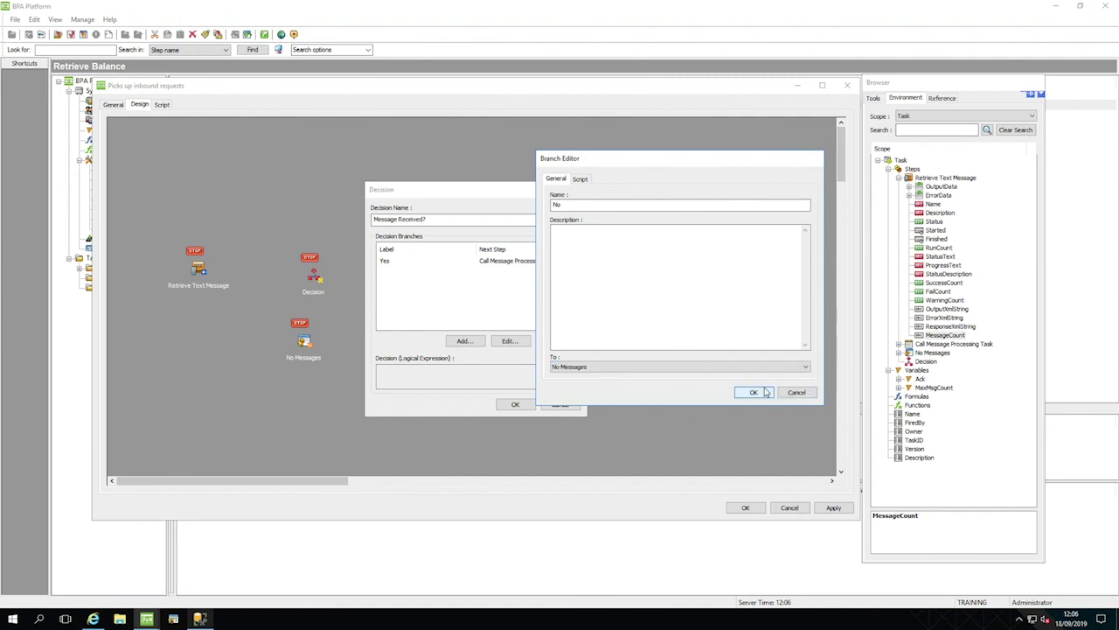
{"action": "left_click", "coordinate": [580, 179]}
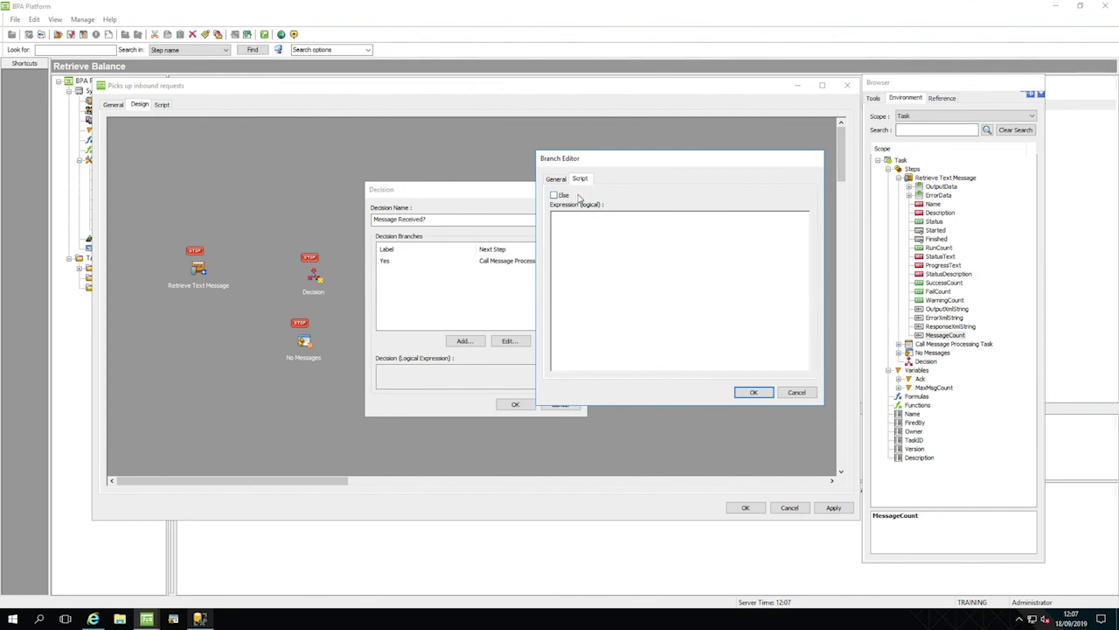
{"action": "left_click", "coordinate": [554, 195]}
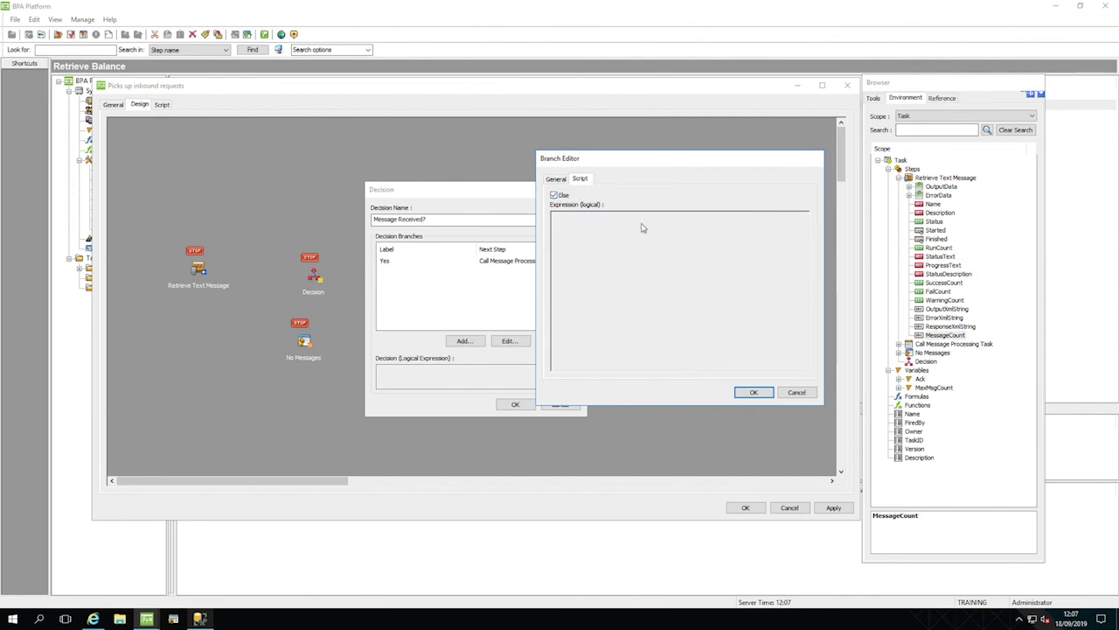
{"action": "left_click", "coordinate": [763, 396]}
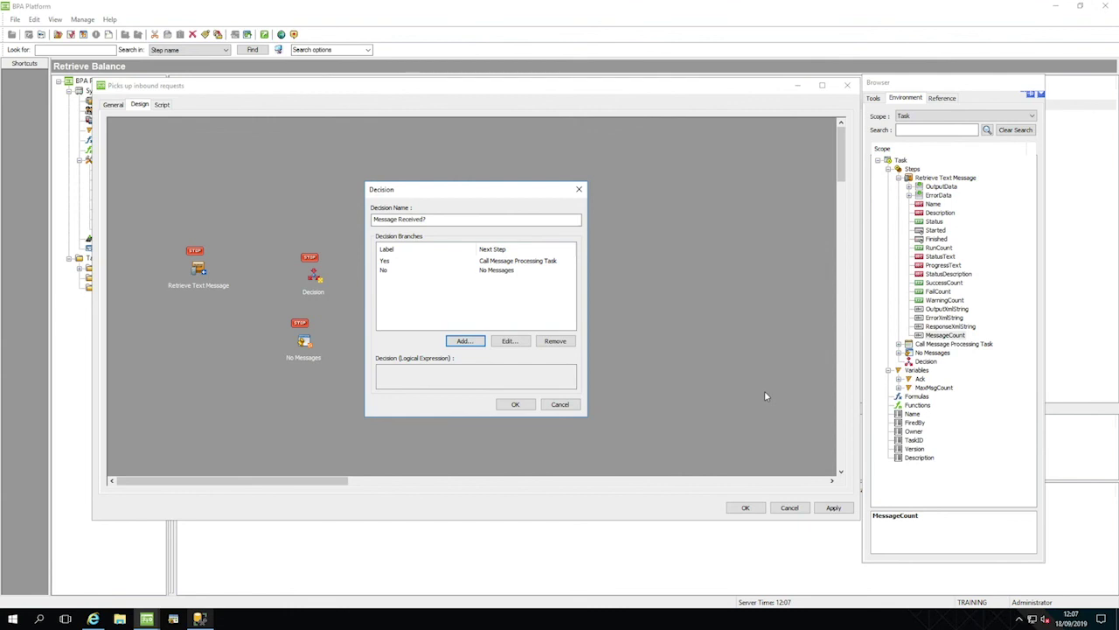
{"action": "left_click", "coordinate": [516, 405]}
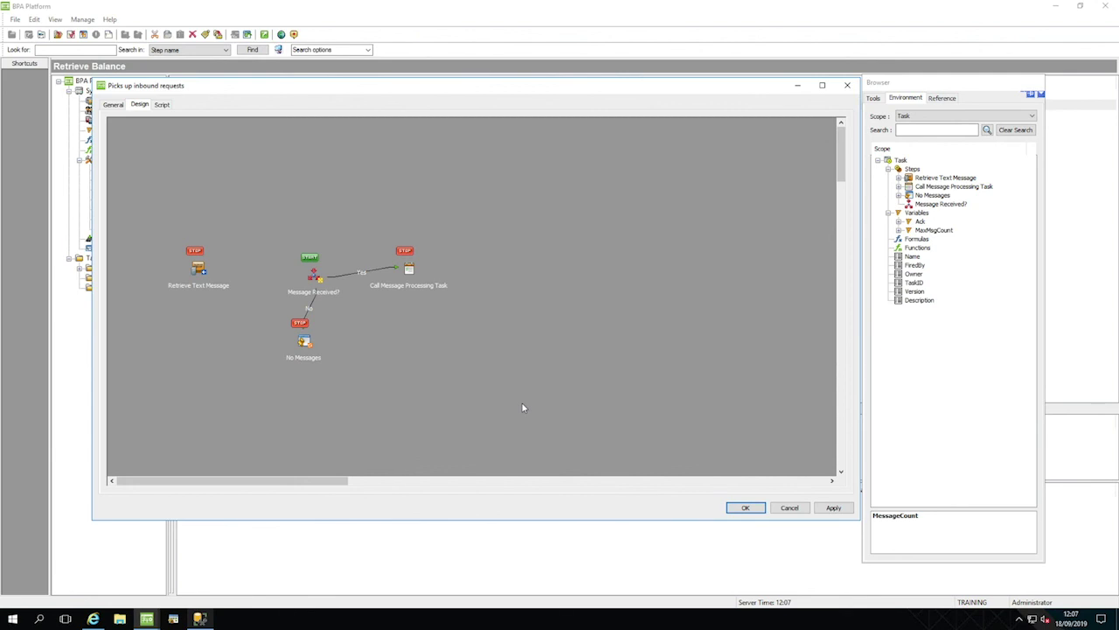
- Link Retrieve Text Message to the Message Received? decision and straighten the Yes and No branches by repositioning their target steps
{"action": "left_click_drag", "start_coordinate": [199, 270], "coordinate": [312, 275]}
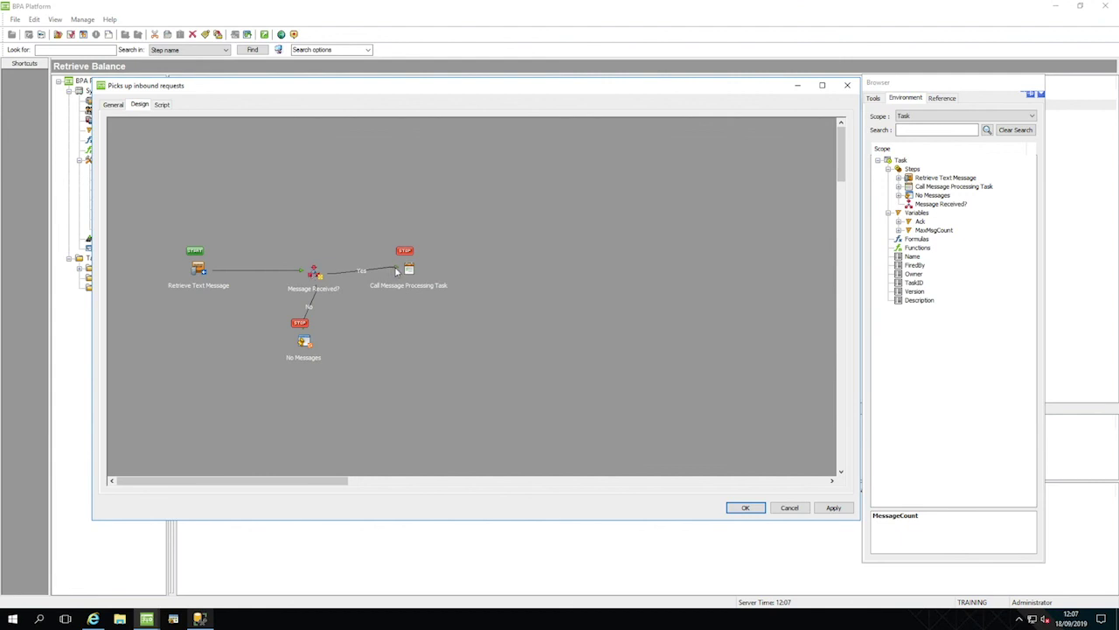
{"action": "left_click_drag", "start_coordinate": [408, 269], "coordinate": [411, 276]}
{"action": "left_click_drag", "start_coordinate": [303, 341], "coordinate": [318, 374]}
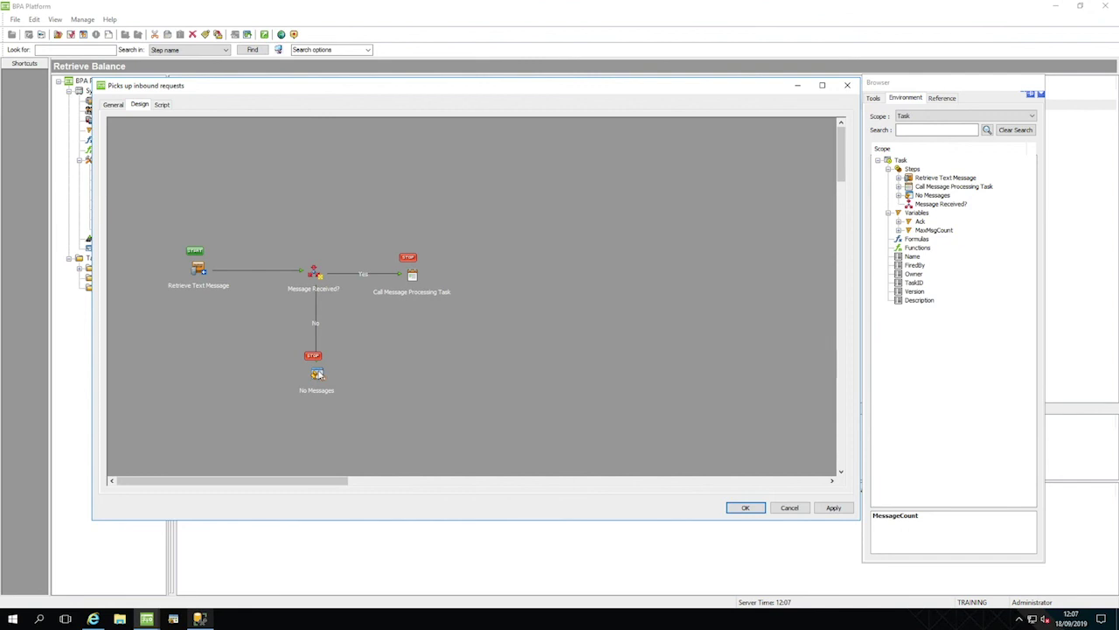